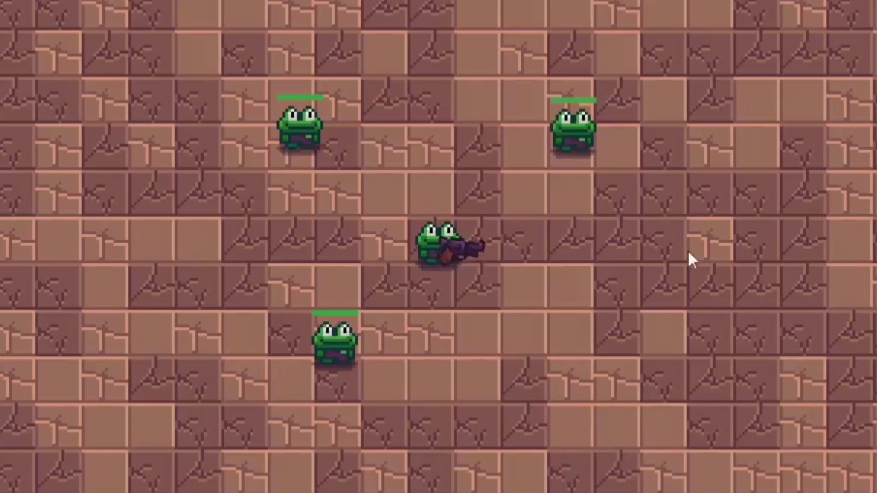
Shoot down the top-left, lower and right frogs, then stop the game with F8.
click(301, 122)
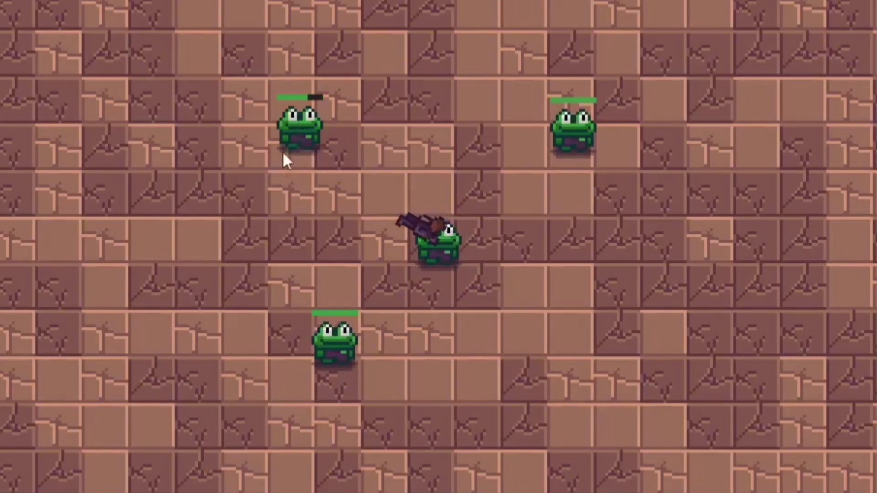
click(293, 121)
click(313, 353)
click(313, 352)
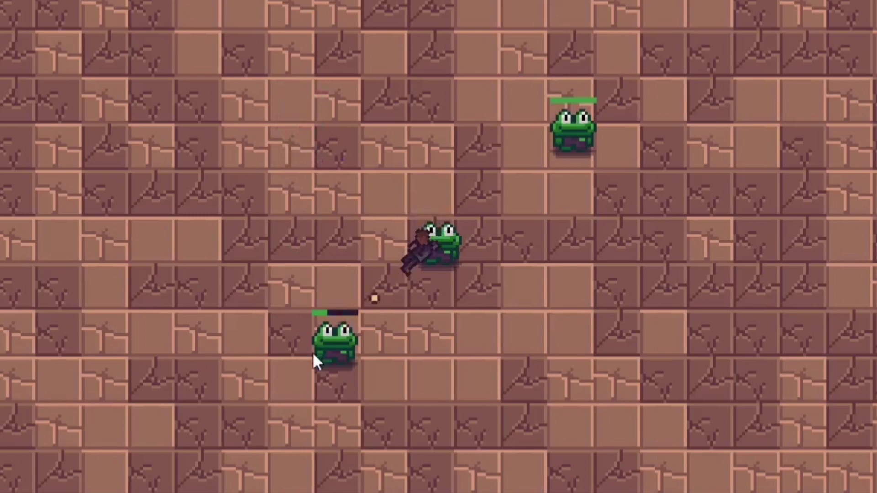
click(647, 61)
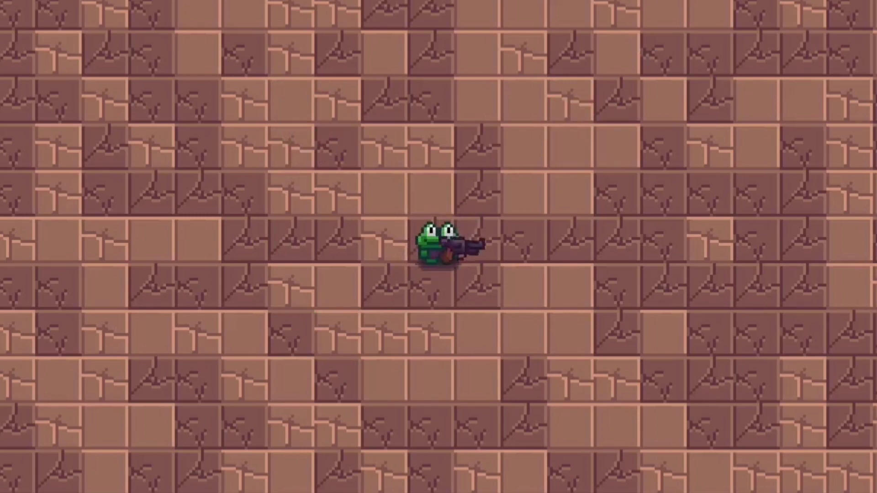
key(F8)
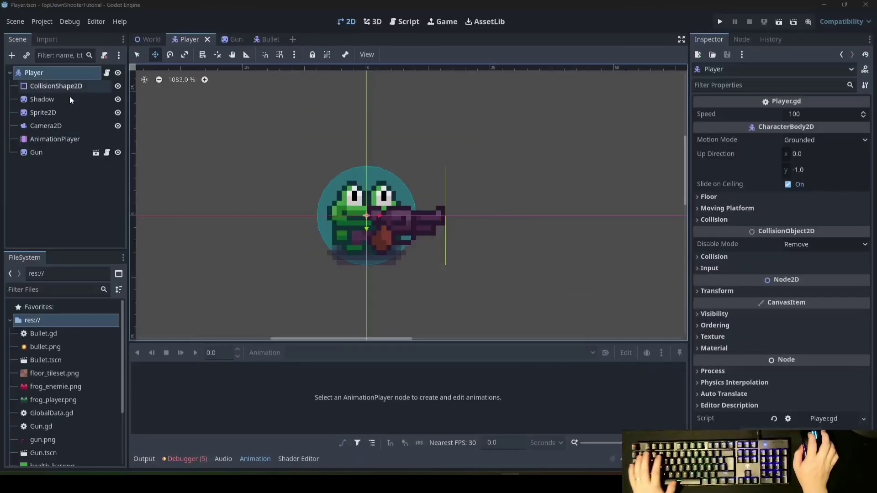
Copy the Player node tree and paste it as the root of a new scene.
right_click(64, 72)
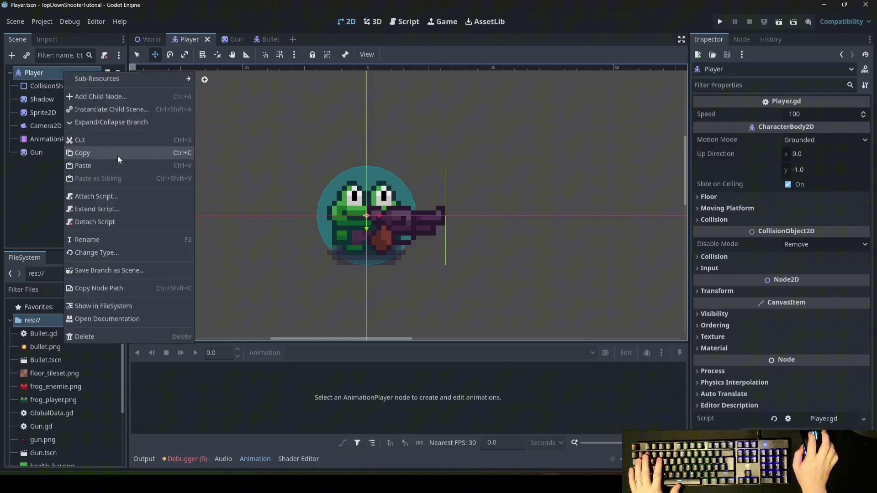
click(87, 153)
click(291, 39)
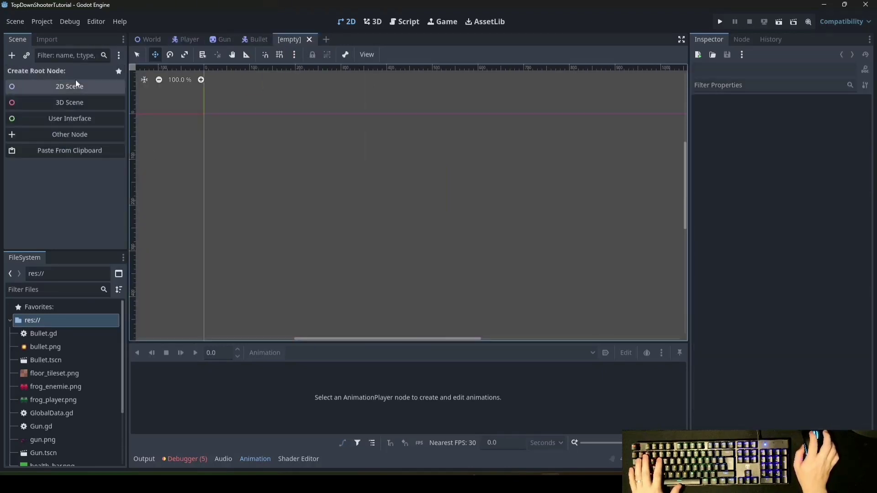
click(60, 147)
scroll(391, 196, down, 2)
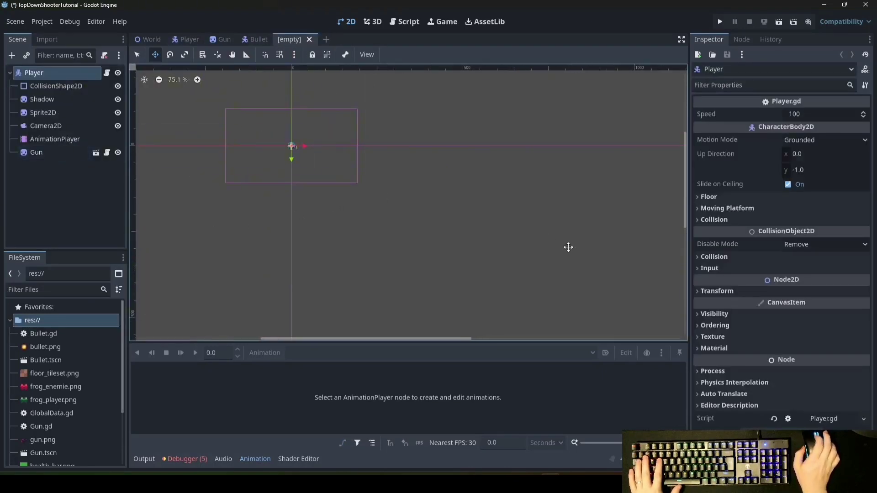
scroll(280, 144, up, 3)
scroll(280, 144, up, 4)
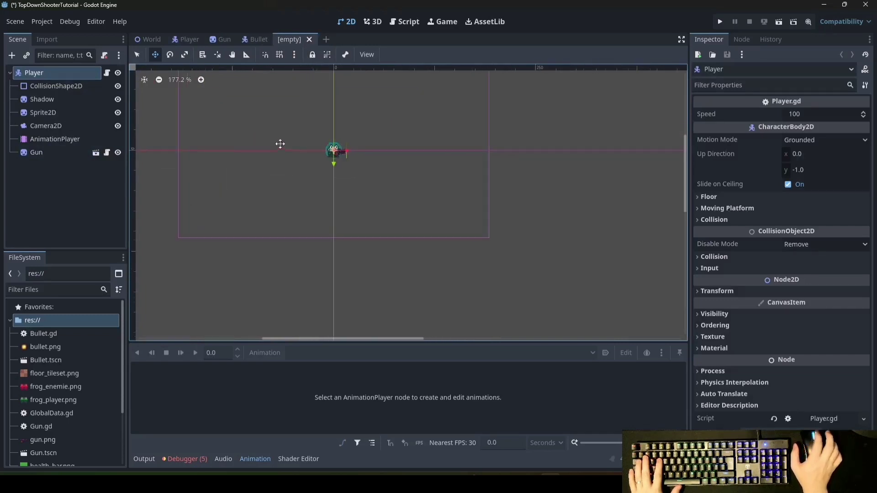
scroll(290, 147, up, 2)
scroll(469, 263, down, 1)
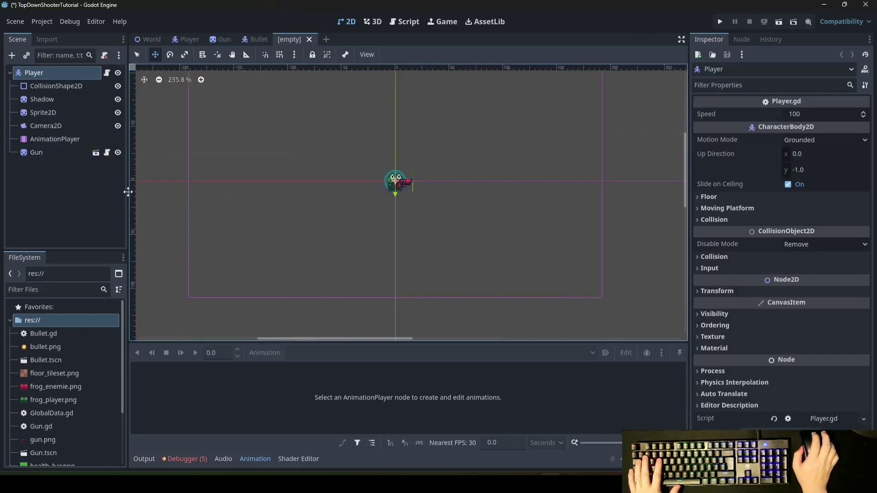
Delete the Gun, AnimationPlayer and Camera2D nodes from the copied scene.
click(50, 152)
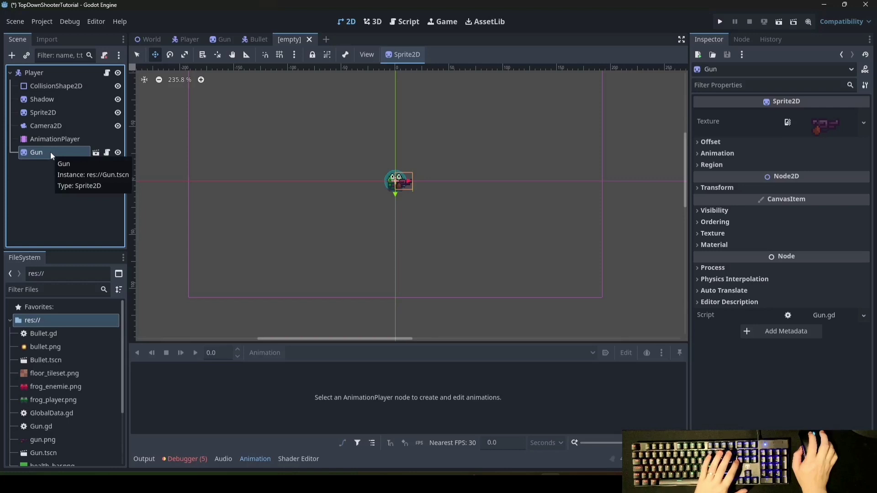
key(Delete)
click(420, 254)
click(48, 143)
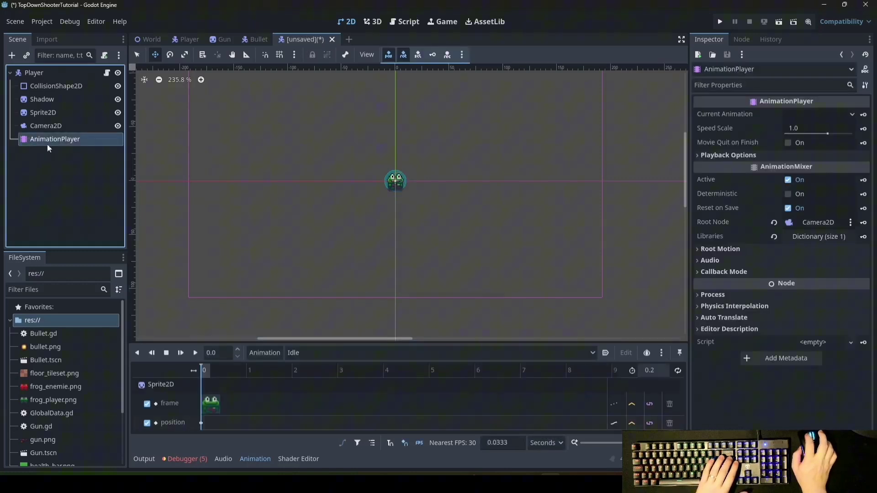
key(Delete)
click(420, 255)
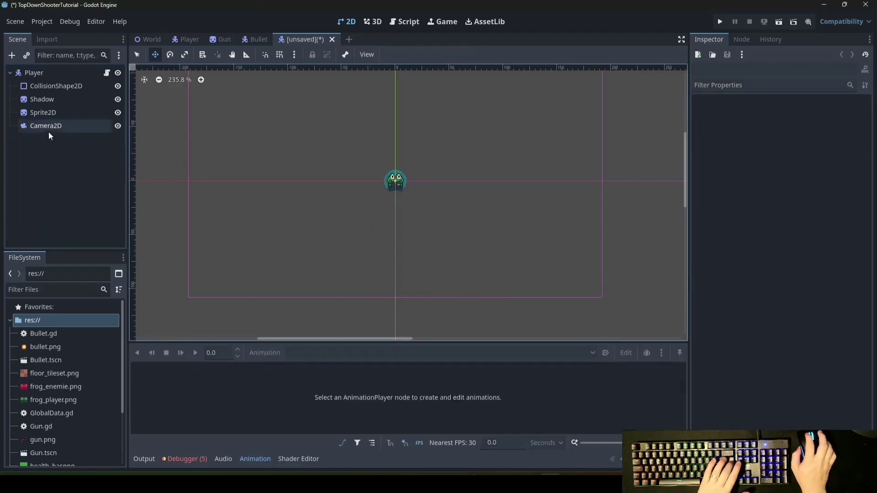
click(54, 126)
key(Delete)
key(Return)
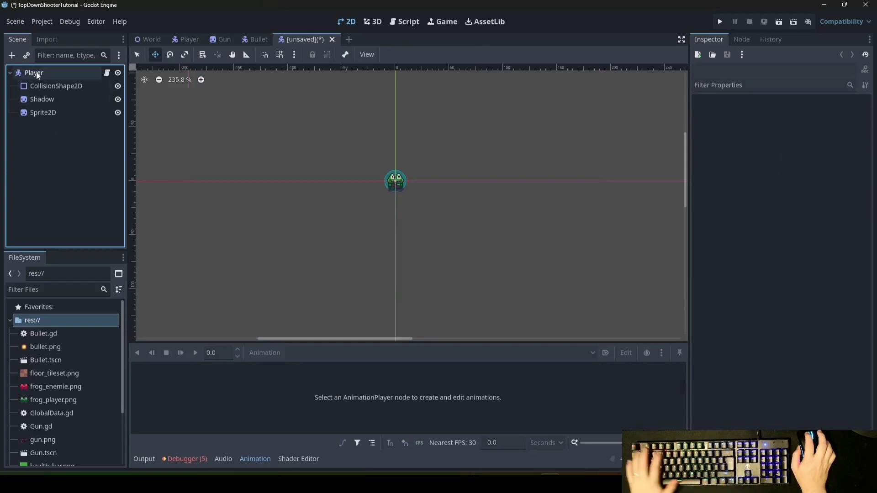
Rename the copied root node to Enemy.
click(35, 73)
key(F2)
text(En)
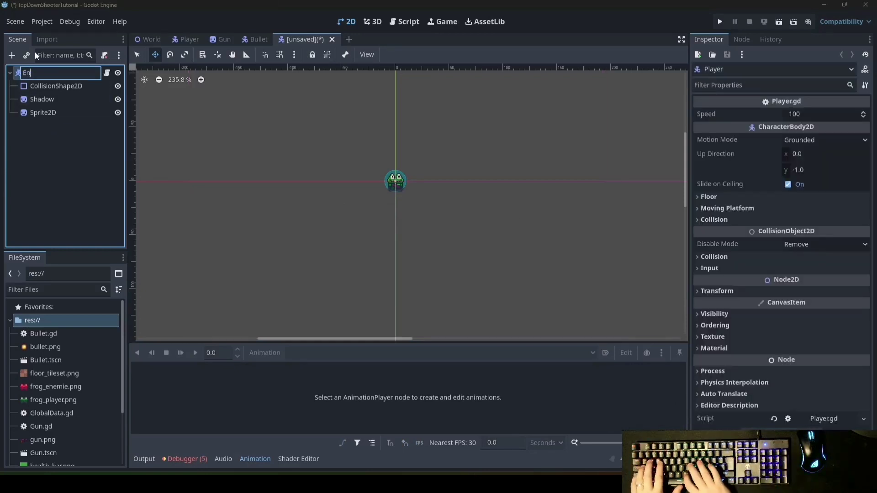
text(emy)
key(Return)
Save the scene as Enemy.tscn and detach the player script from Enemy.
key(ctrl+s)
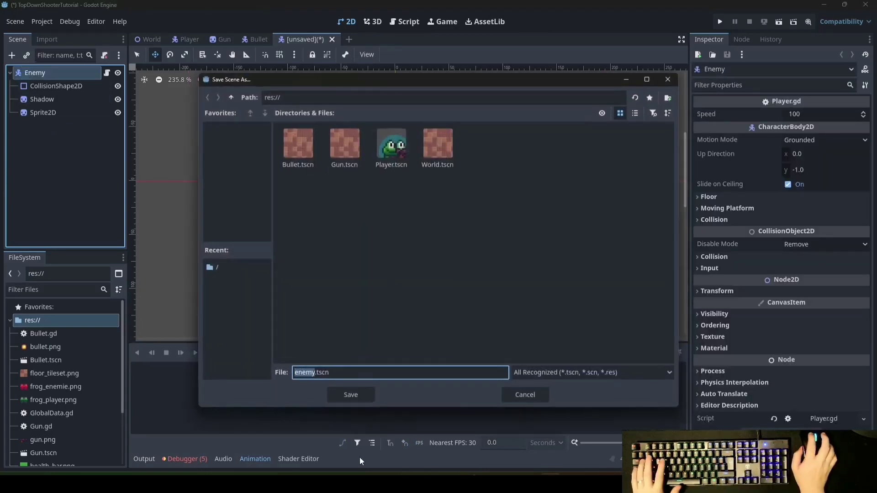
key(Escape)
key(ctrl+s)
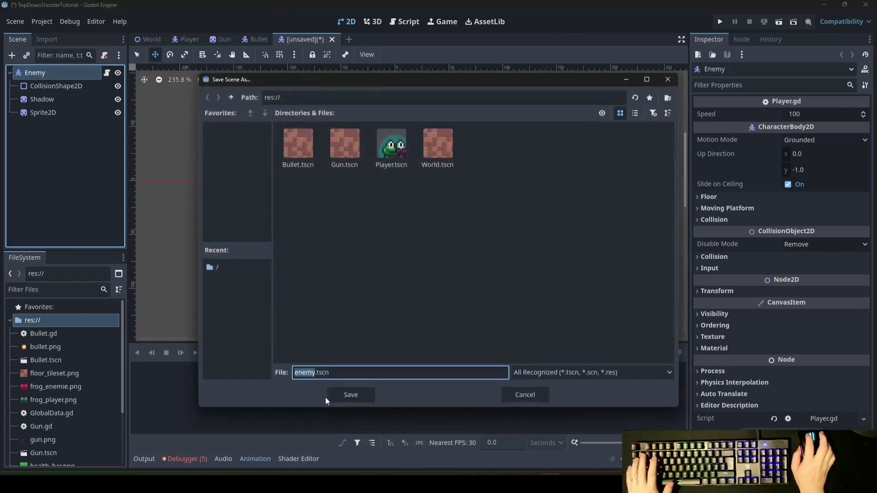
text(Enemy)
key(Return)
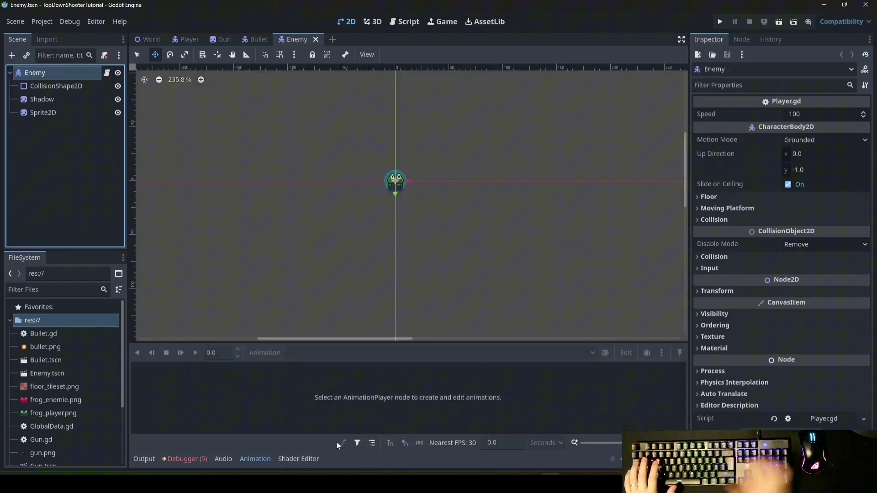
click(104, 54)
scroll(409, 138, up, 2)
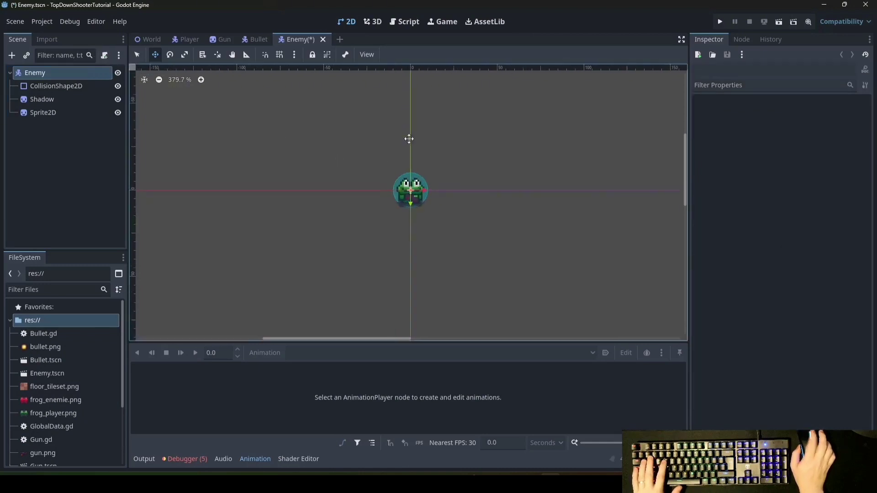
Add a TextureProgressBar child node to the Enemy scene.
click(11, 54)
text(Texture)
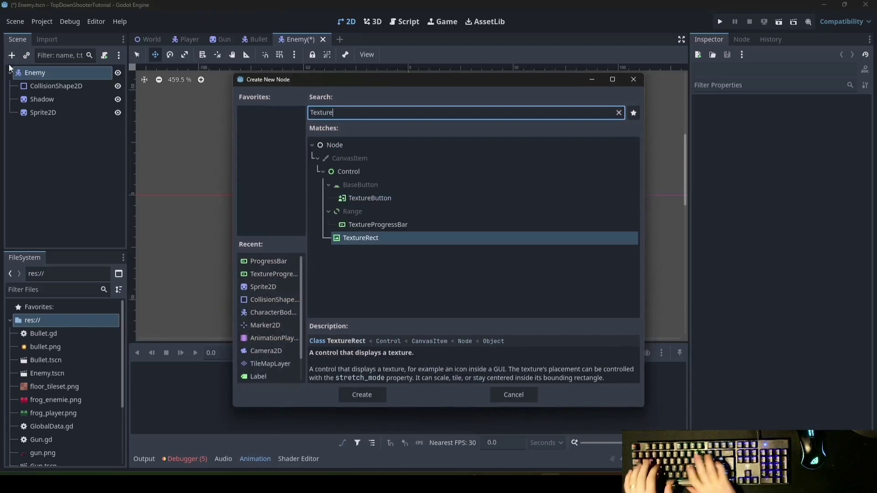
click(364, 225)
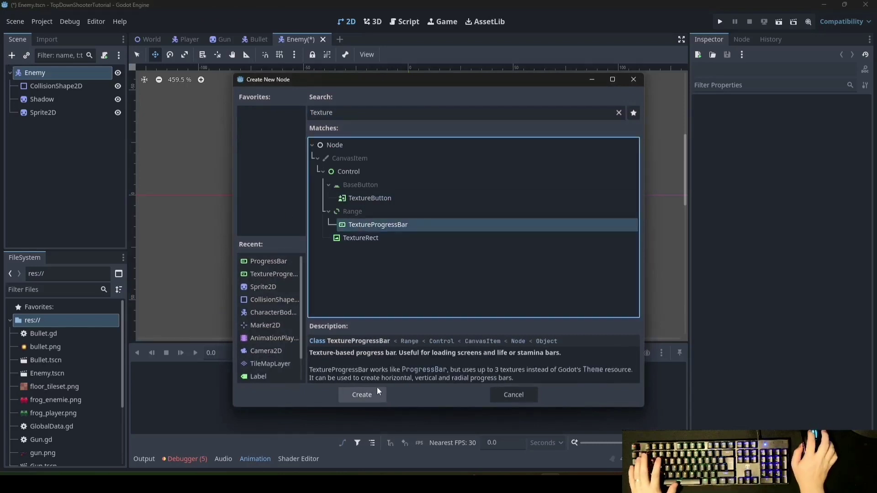
click(363, 394)
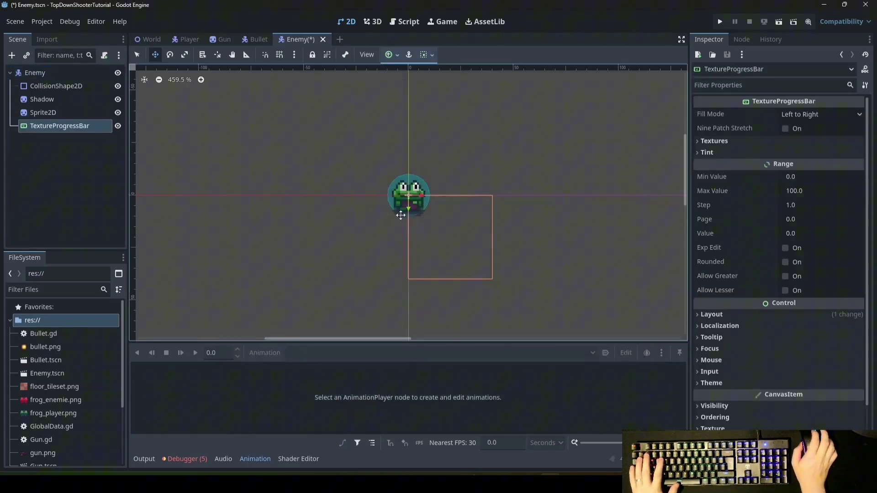
scroll(399, 210, up, 2)
Position the progress bar over the frog and filter project files for 'health'.
drag(459, 268, 414, 206)
click(37, 112)
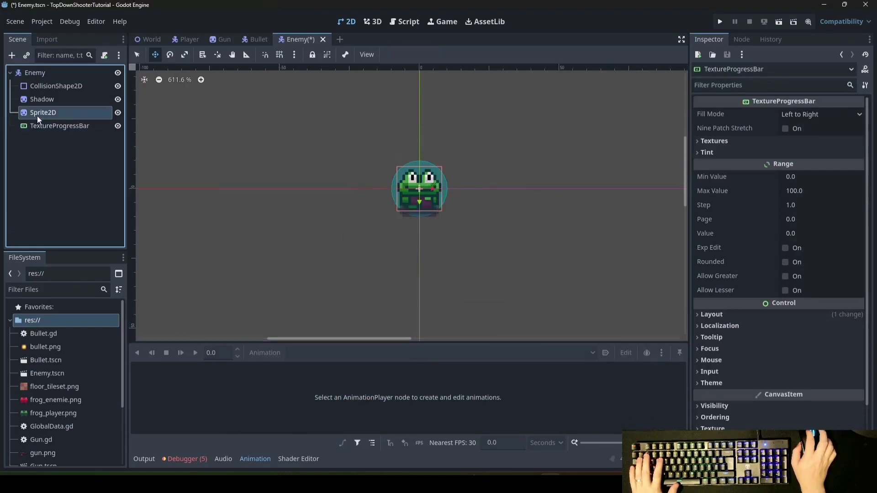
click(37, 290)
text(health)
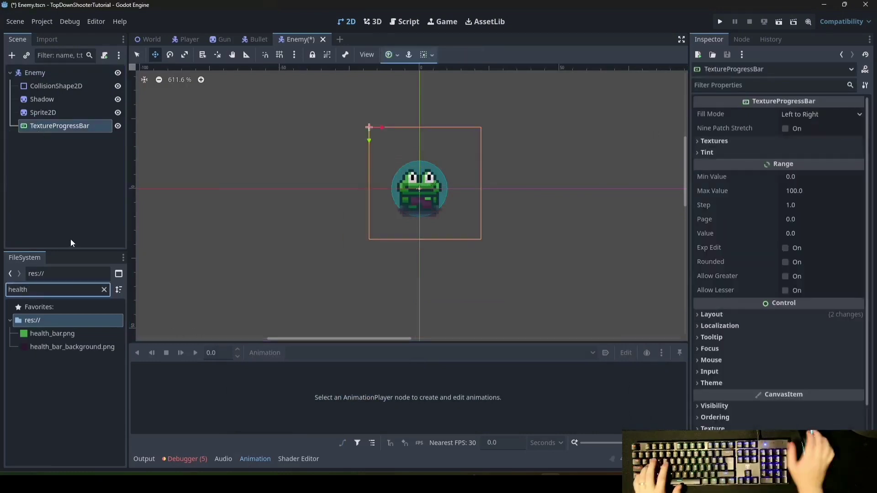
Drag health_bar.png onto the TextureProgressBar's texture slots.
click(55, 333)
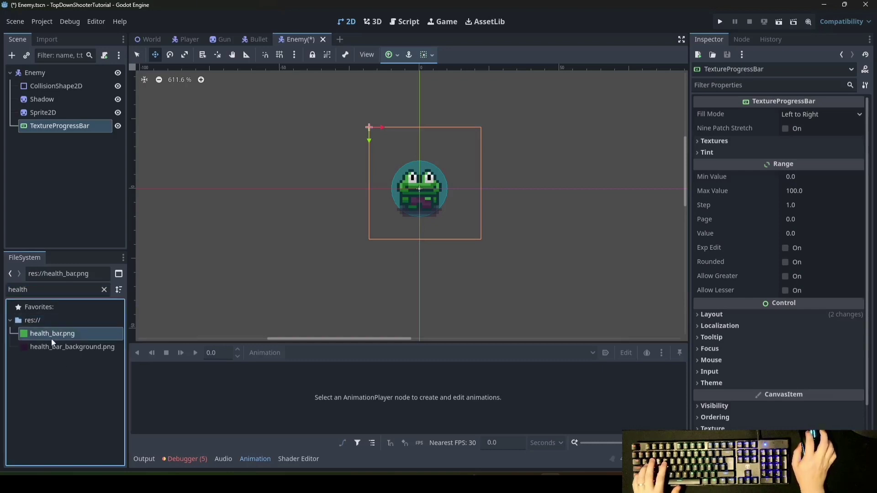
drag(52, 339, 61, 126)
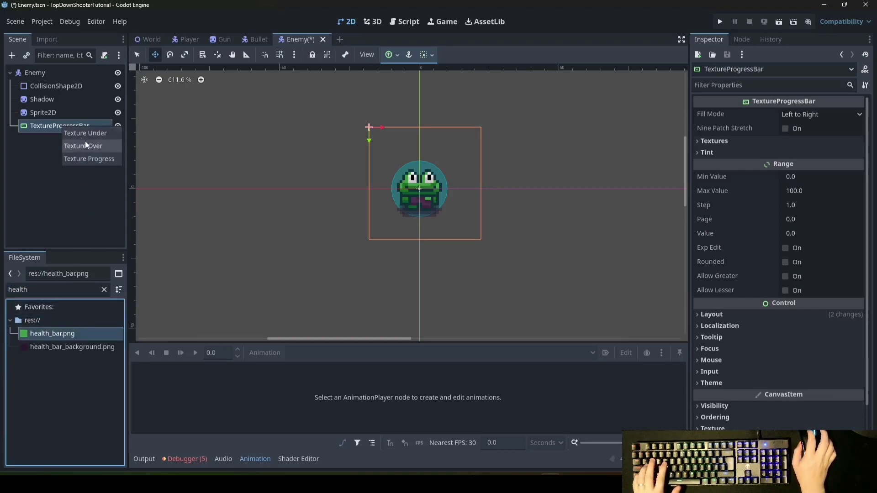
click(86, 132)
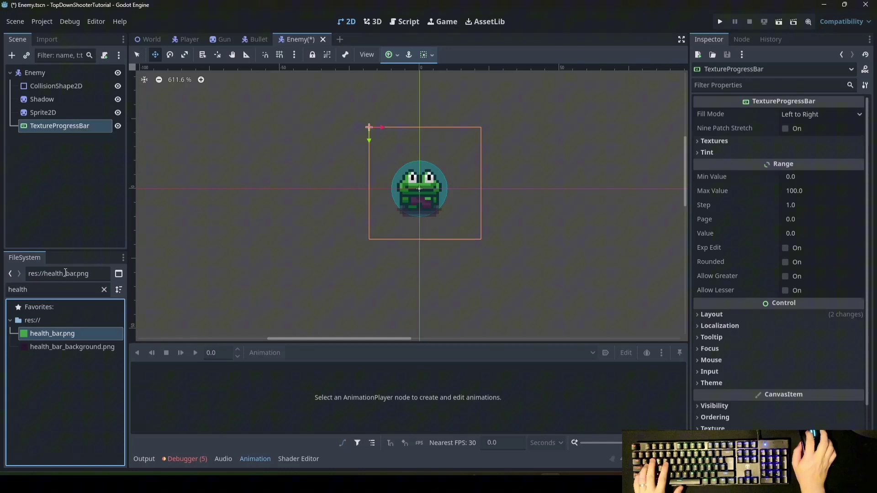
drag(53, 331, 61, 130)
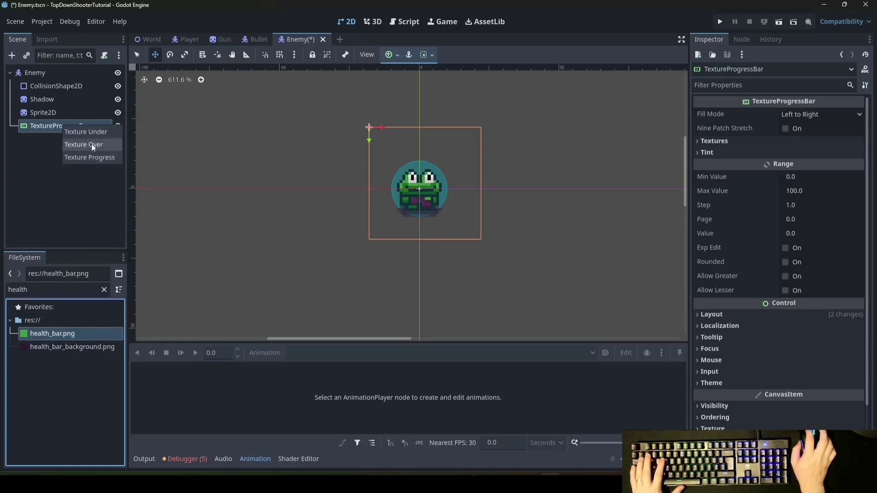
Set health_bar_background.png as the progress bar's Texture Under.
click(93, 157)
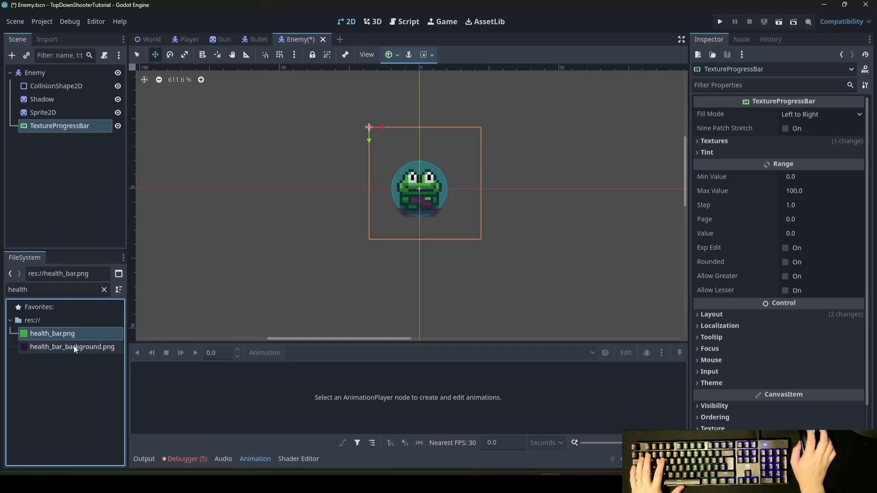
click(48, 346)
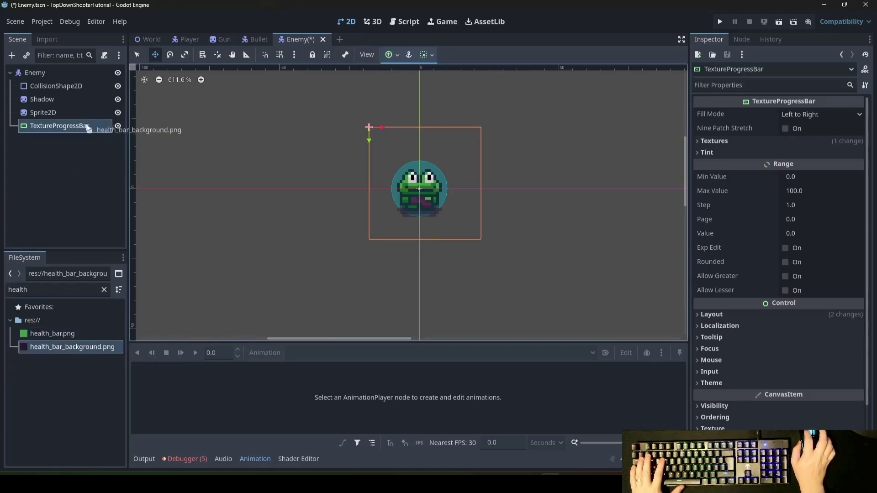
drag(61, 352, 88, 126)
click(125, 134)
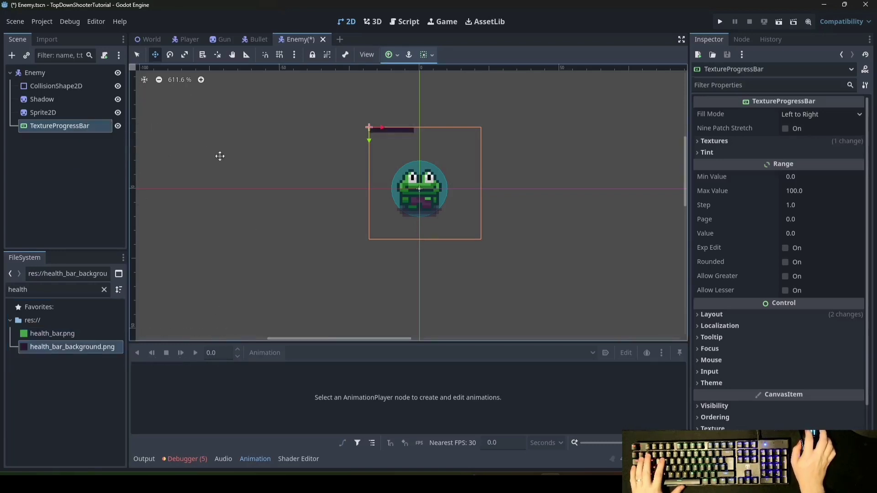
scroll(380, 127, up, 2)
scroll(380, 127, up, 1)
scroll(384, 115, up, 1)
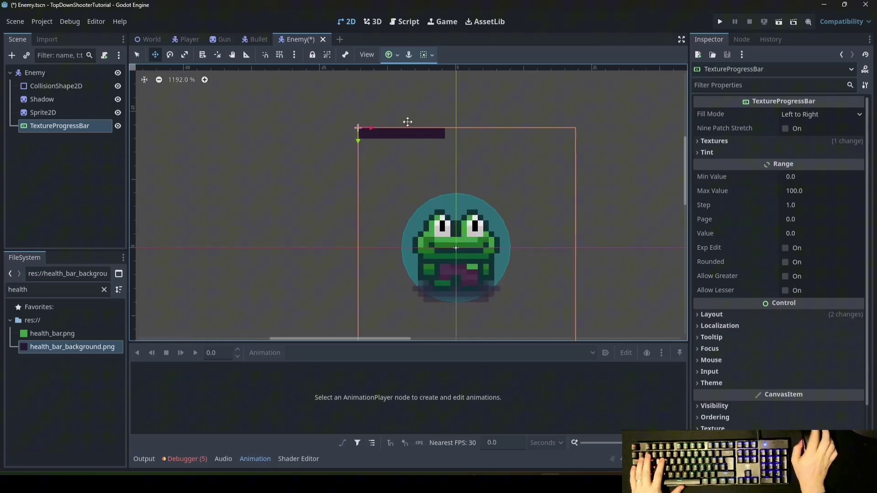
scroll(231, 79, down, 1)
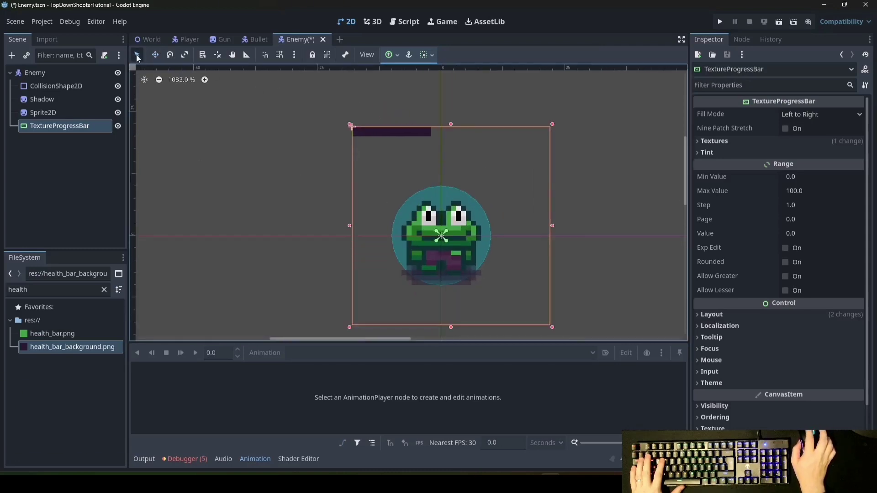
Shrink the health bar to its texture size and move it just above the frog.
drag(551, 327, 433, 137)
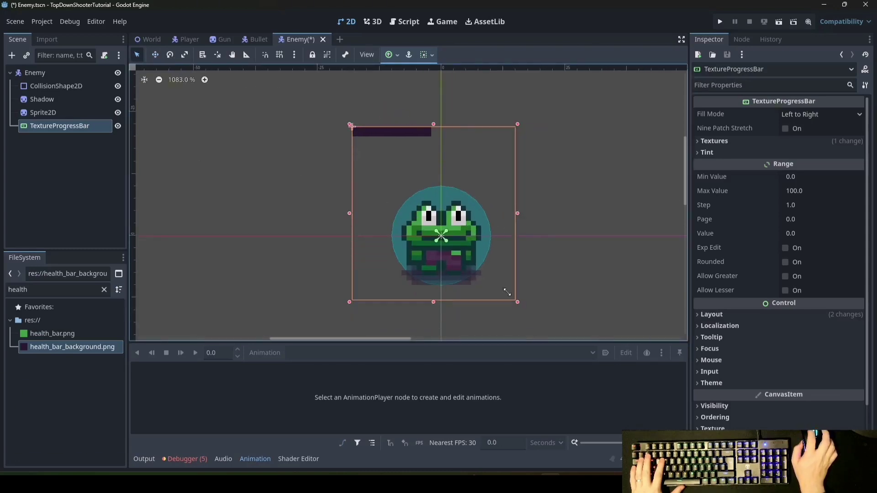
click(157, 57)
drag(379, 133, 429, 186)
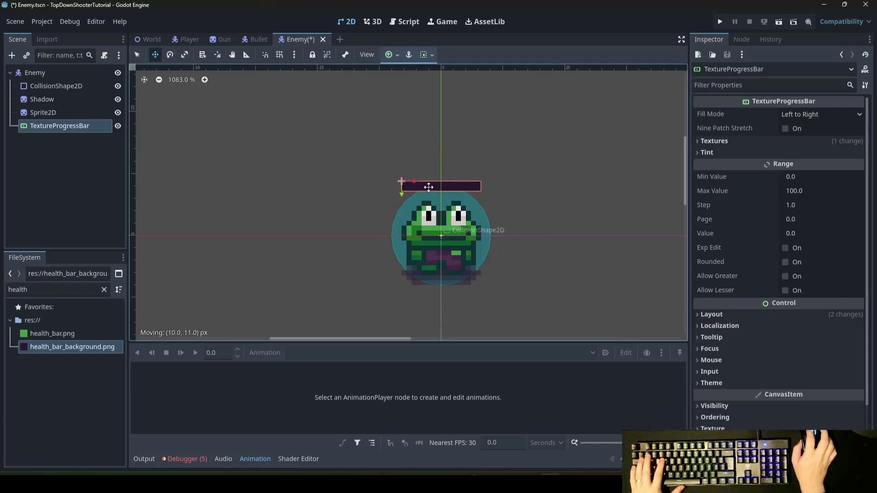
click(52, 333)
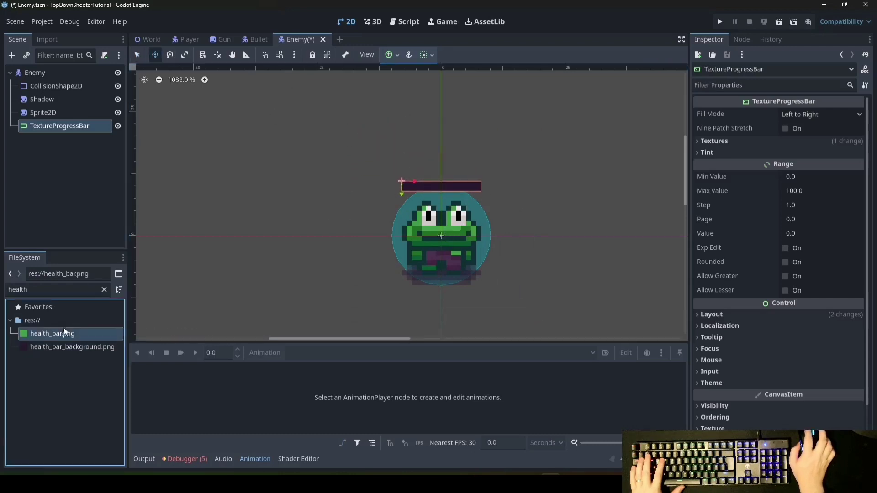
Save Enemy.tscn and set the health bar's Max Value and Value both to 3.
click(34, 114)
key(ctrl+s)
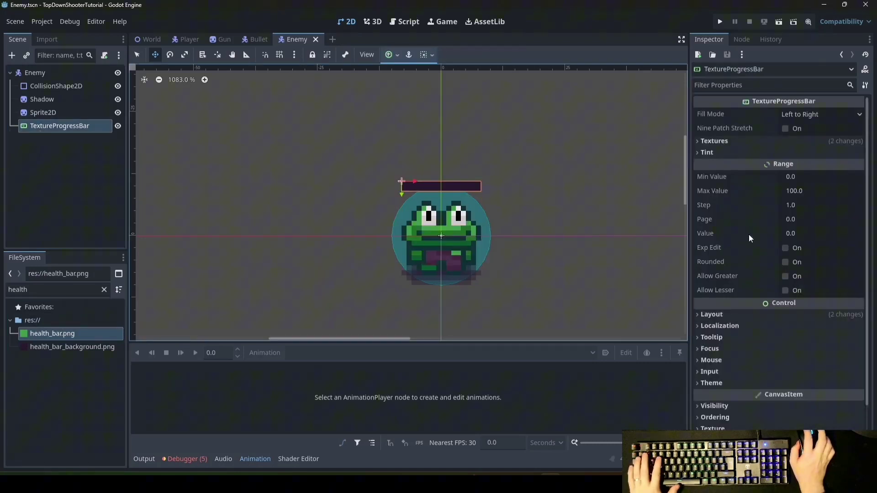
click(793, 192)
text(3)
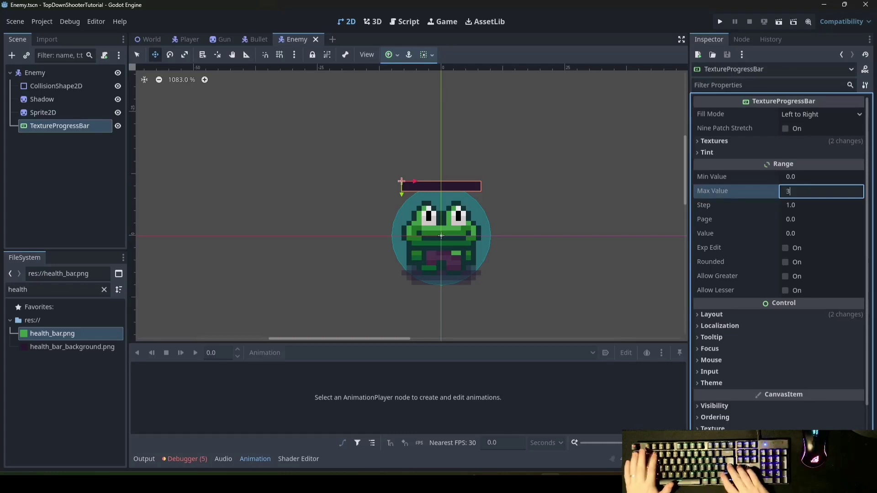
key(Return)
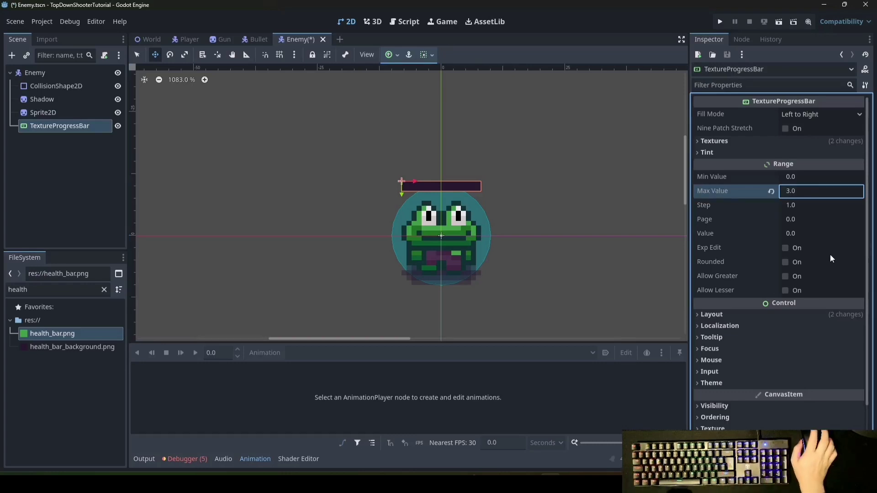
click(653, 311)
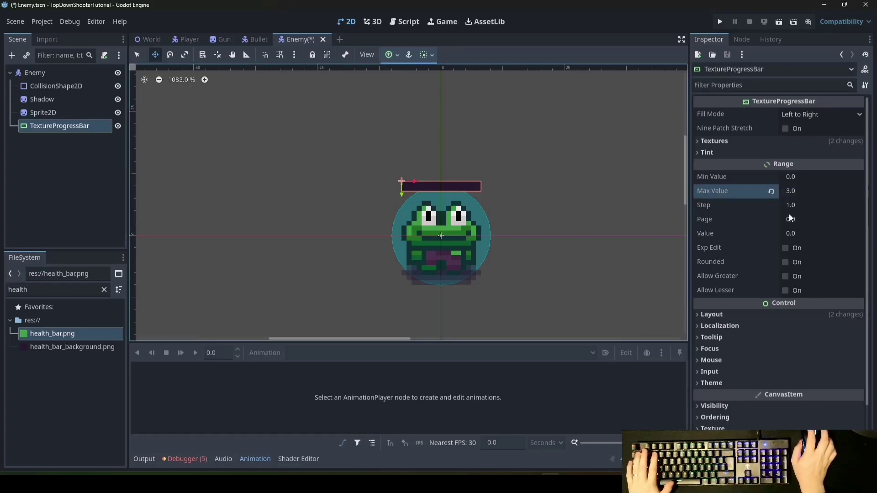
click(798, 228)
text(3)
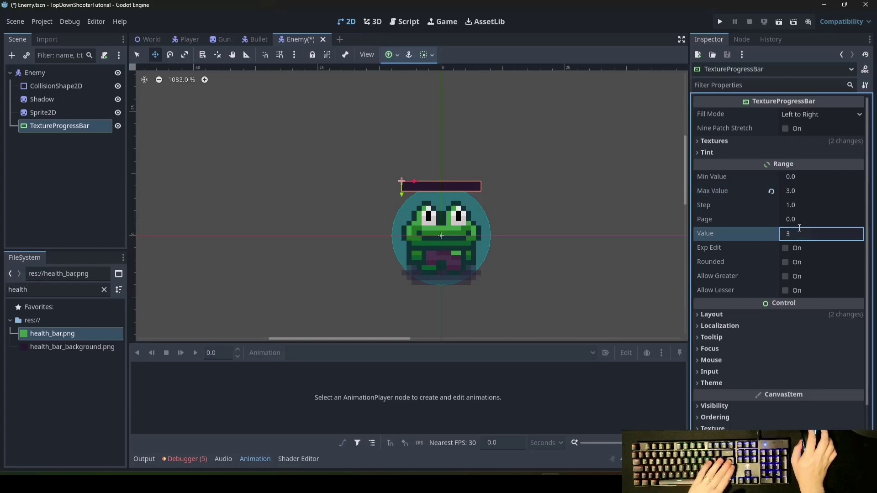
key(Return)
click(31, 101)
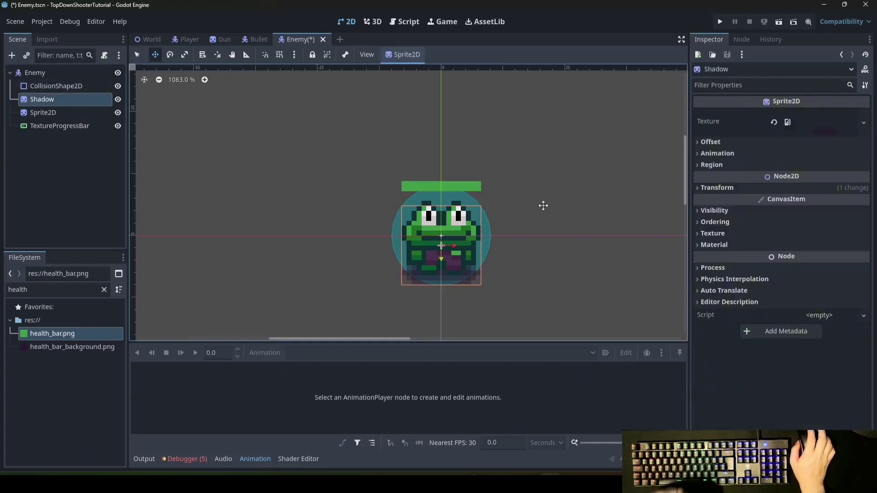
Attach a new Enemey.gd script to the Enemy root node.
click(35, 72)
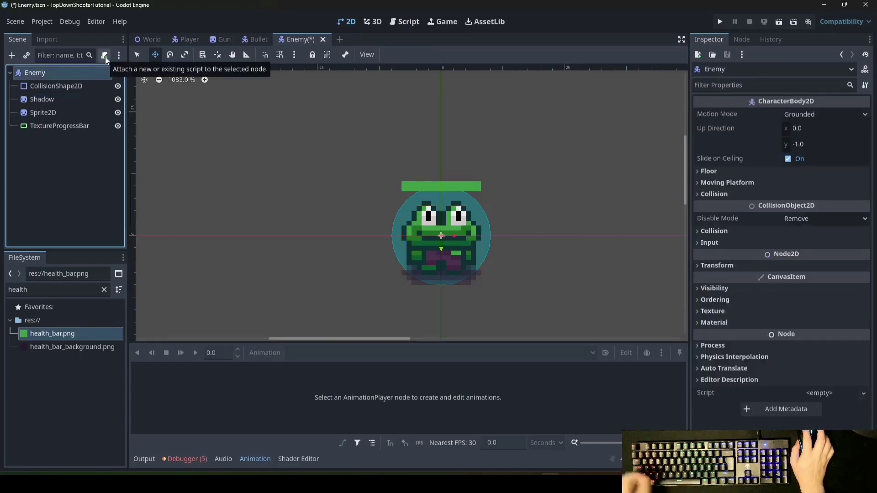
click(105, 57)
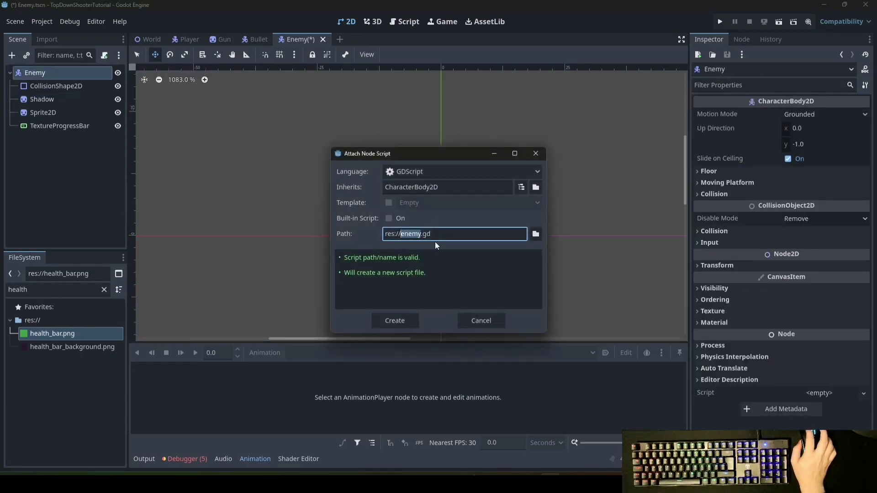
text(Eneme)
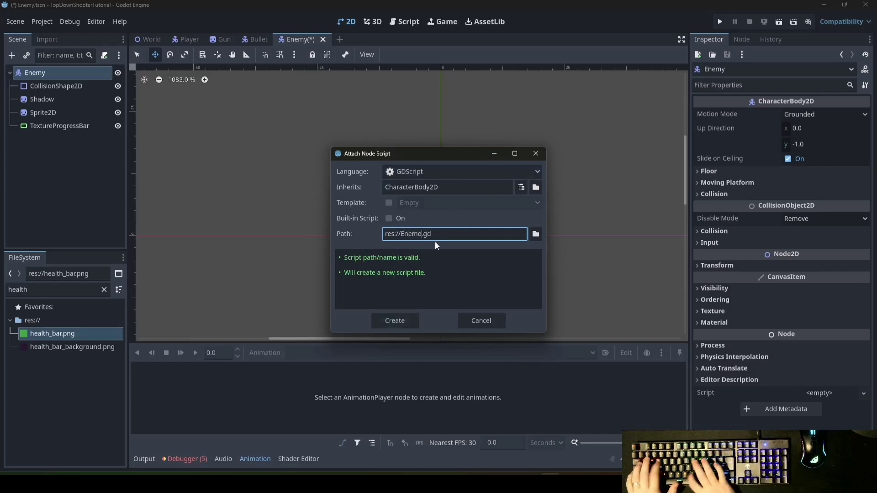
text(y)
key(Return)
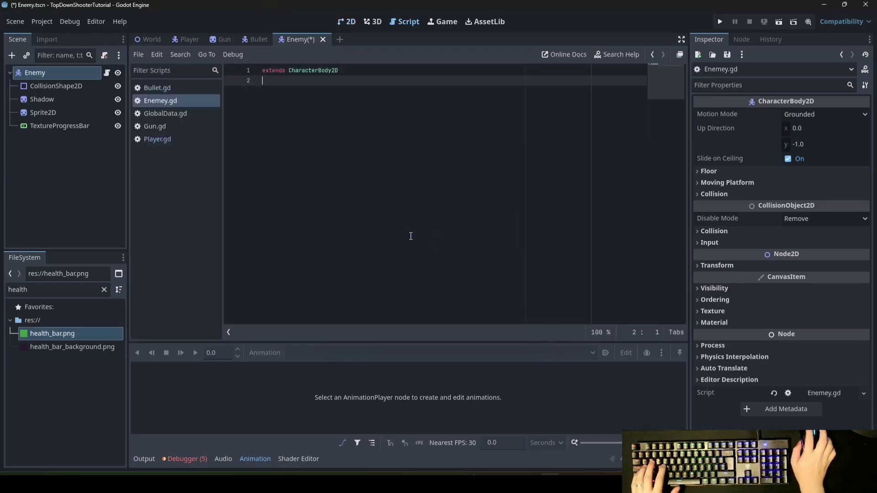
key(Return)
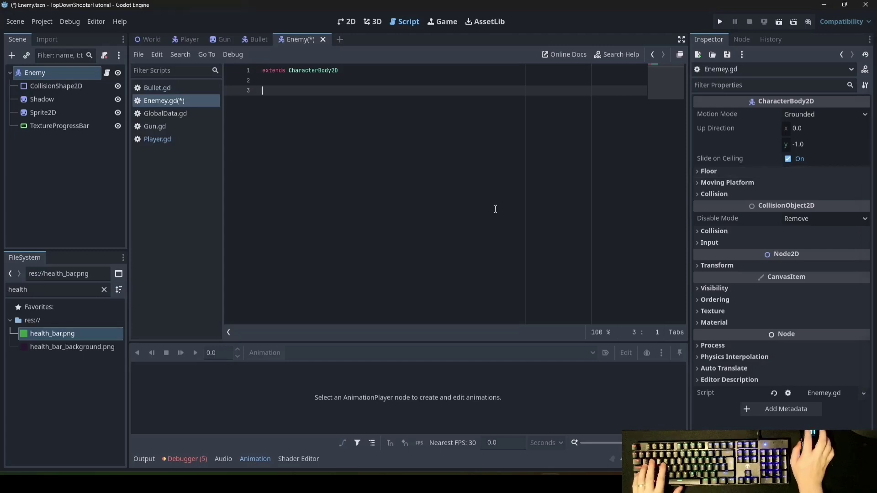
click(59, 126)
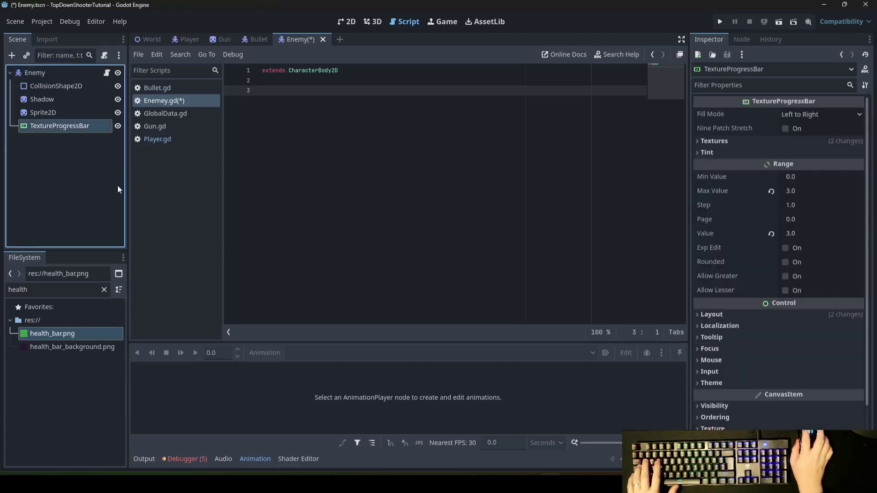
mouse_move(67, 129)
mouse_down()
mouse_move(246, 217)
mouse_move(388, 164)
mouse_move(346, 119)
mouse_up()
mouse_move(295, 101)
mouse_down()
mouse_move(147, 137)
mouse_move(289, 95)
mouse_up()
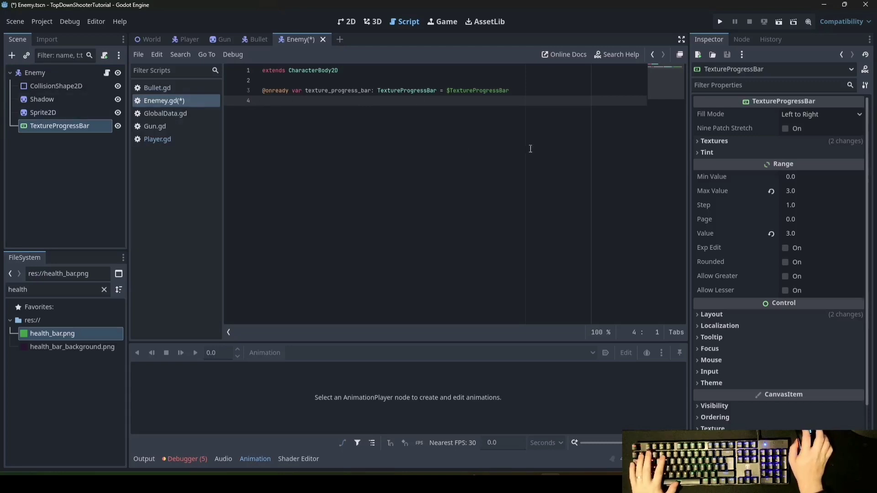
Add an Area2D with a CollisionShape2D child under Enemy, then return to the 2D view.
click(34, 72)
key(ctrl+a)
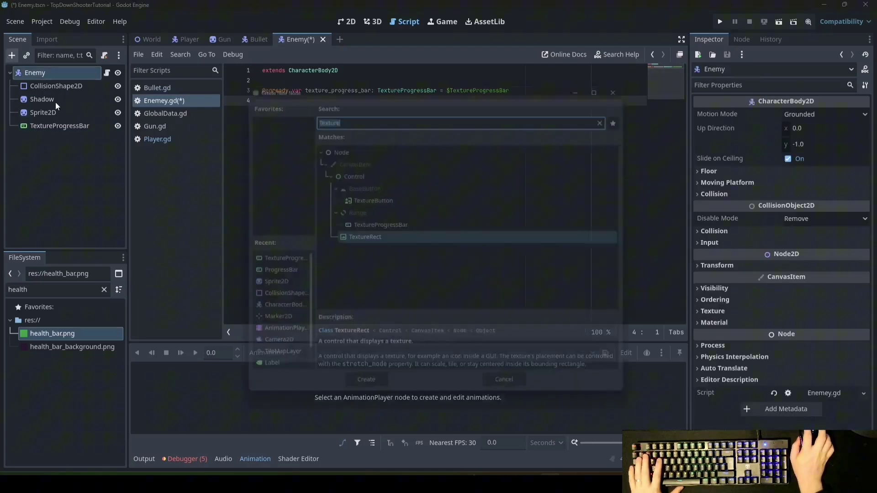
text(Area2D)
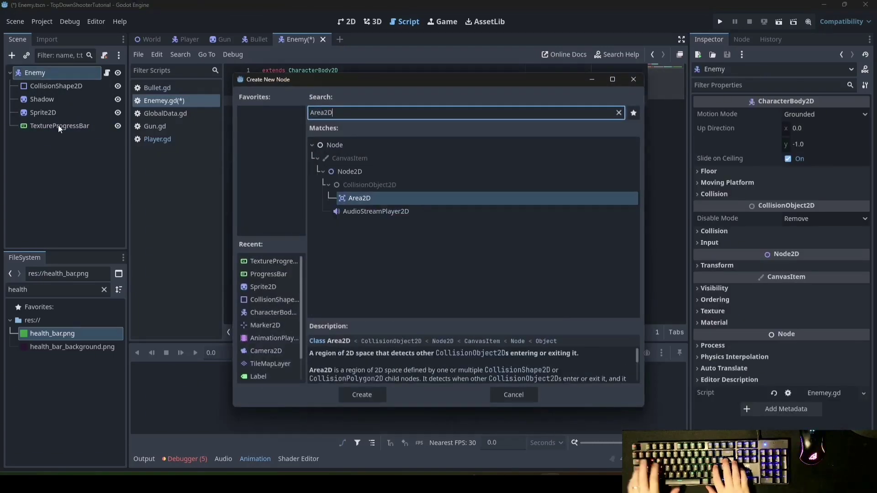
key(Return)
key(ctrl+a)
text(C)
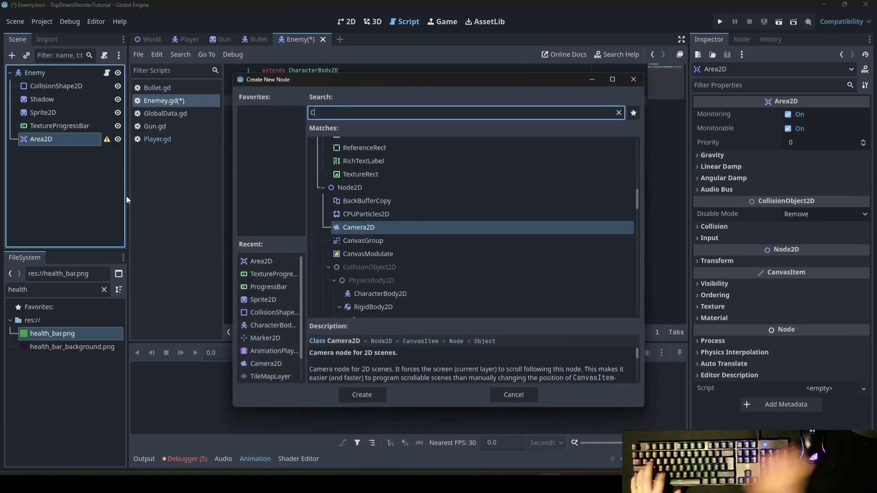
text(ol)
text(li)
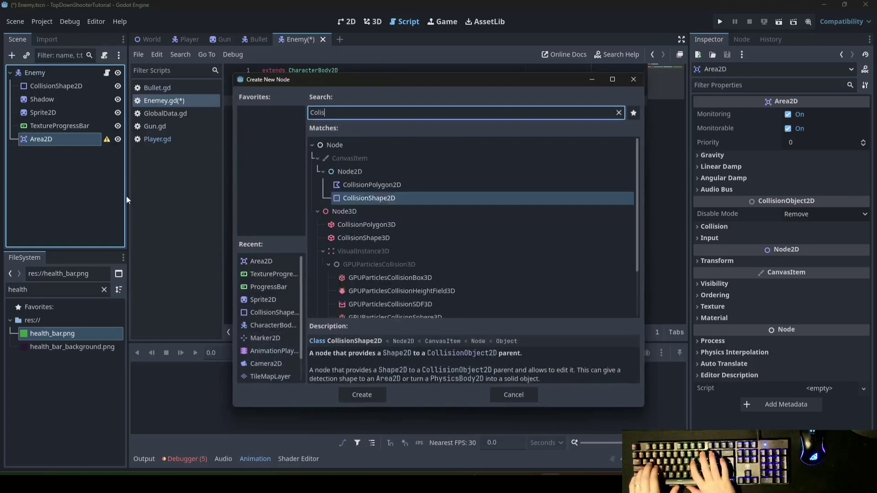
key(Return)
click(348, 23)
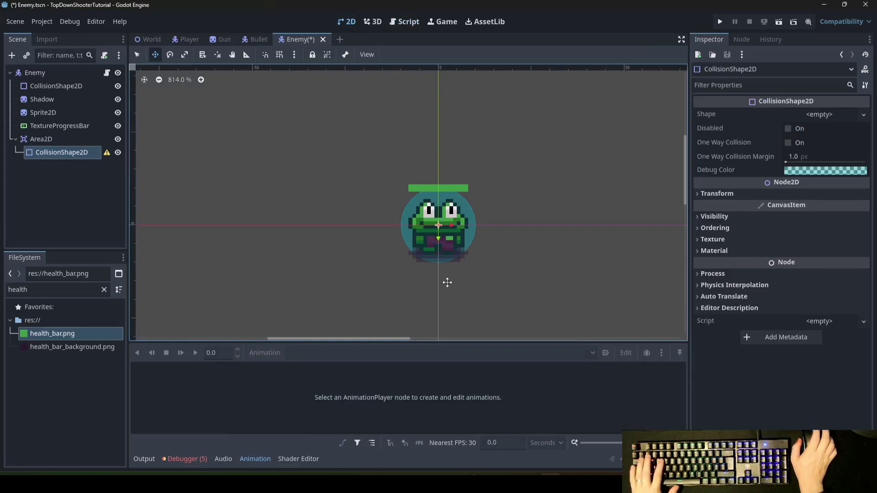
scroll(446, 281, up, 1)
click(39, 140)
click(62, 152)
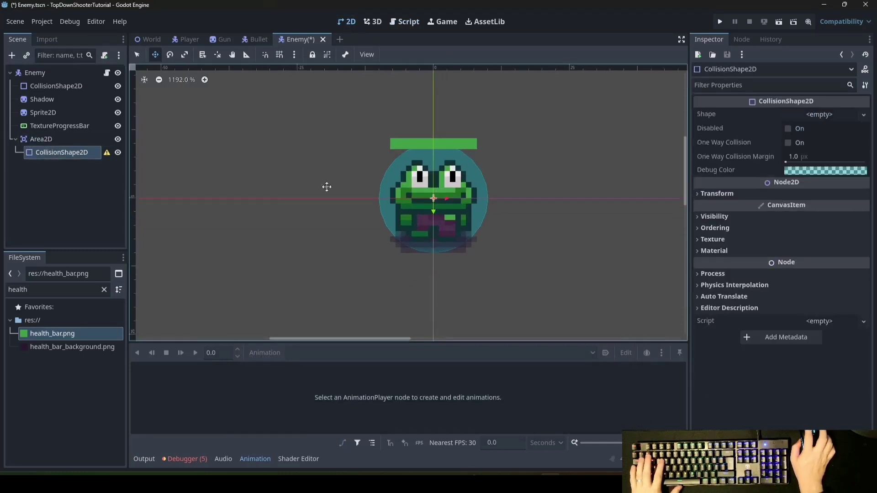
click(799, 114)
click(788, 166)
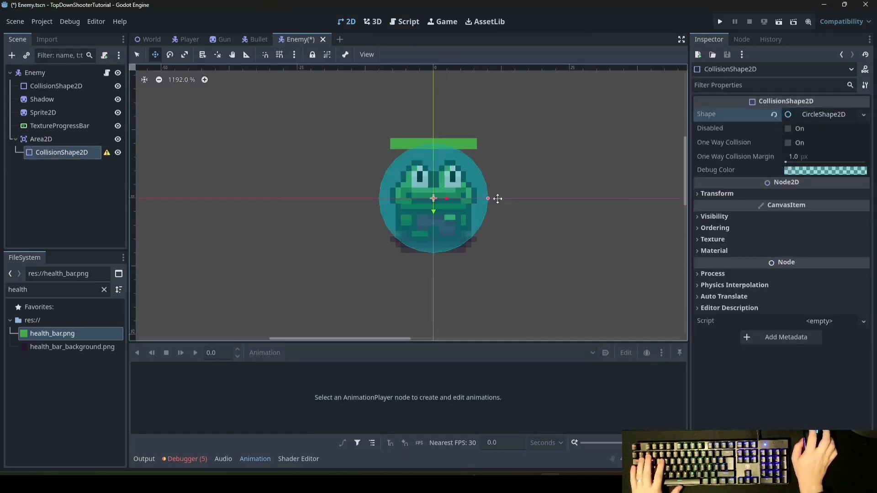
scroll(487, 198, up, 5)
drag(484, 199, 489, 199)
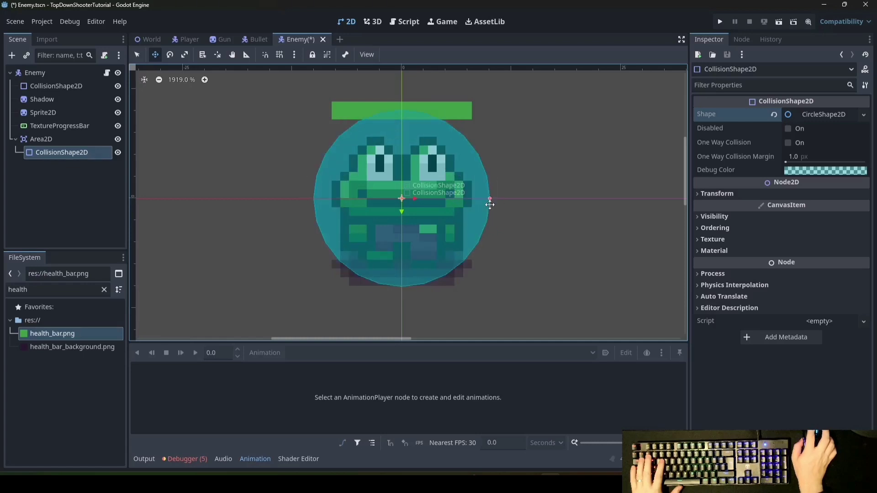
click(49, 74)
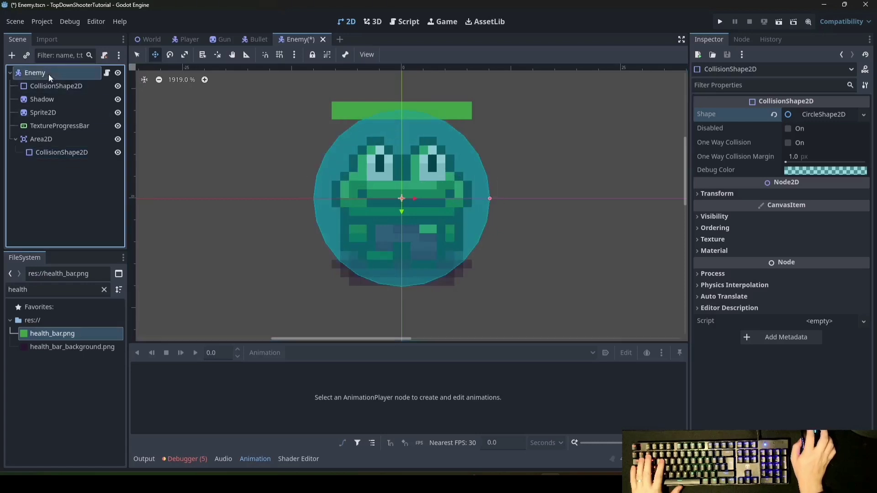
click(44, 90)
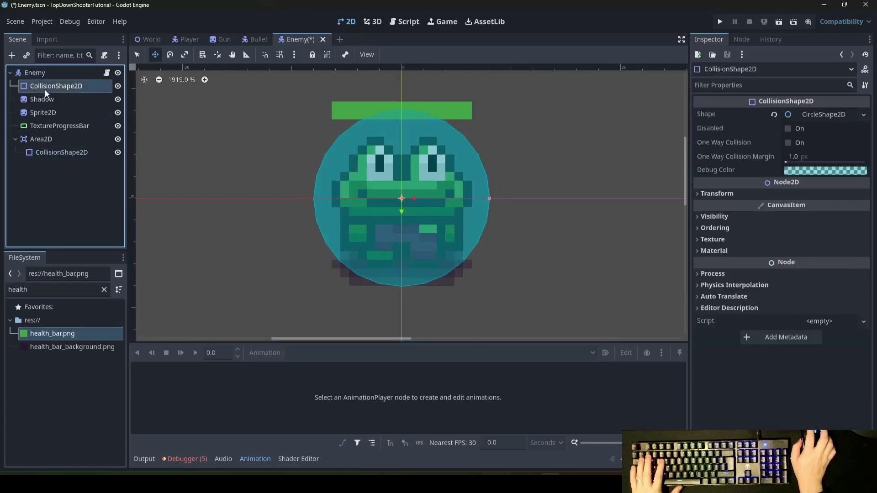
click(718, 193)
click(723, 194)
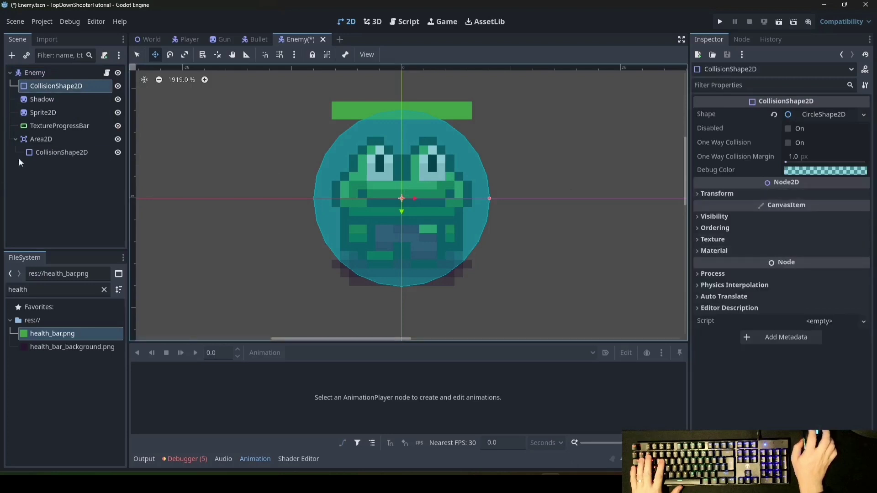
click(40, 142)
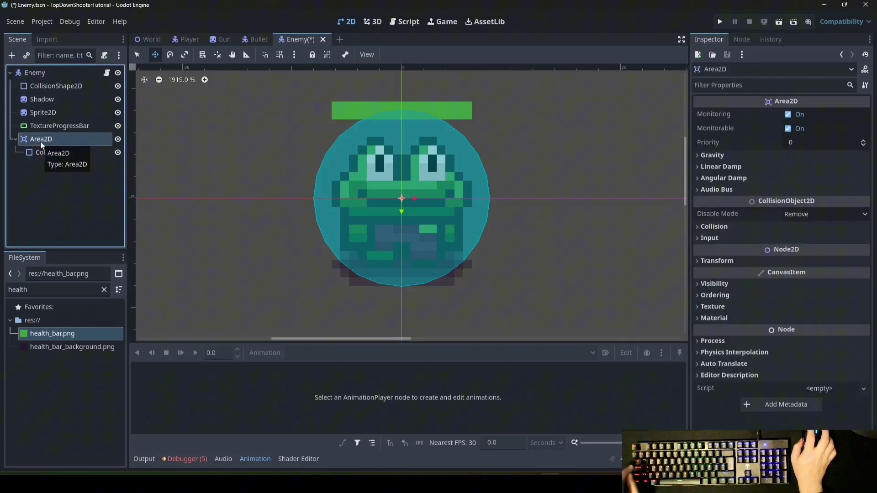
Confirm the Area2D uses collision layer 2 and mask 2, then save the Enemy scene.
click(721, 228)
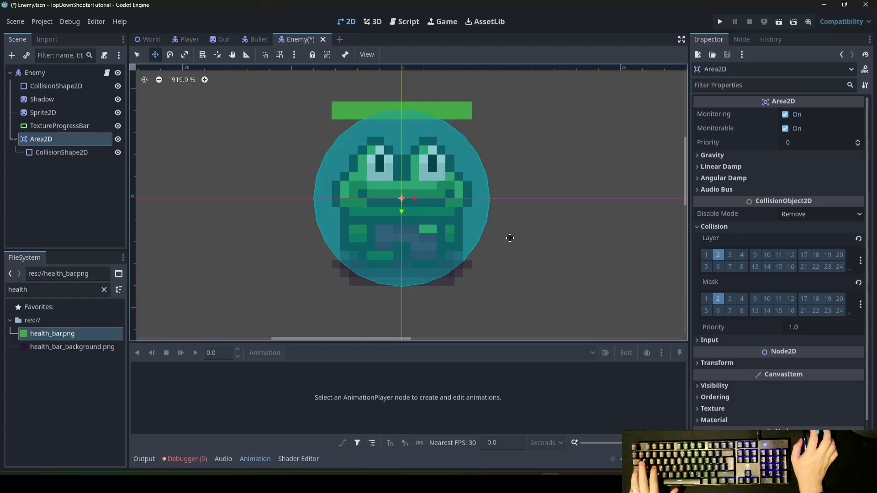
key(ctrl+s)
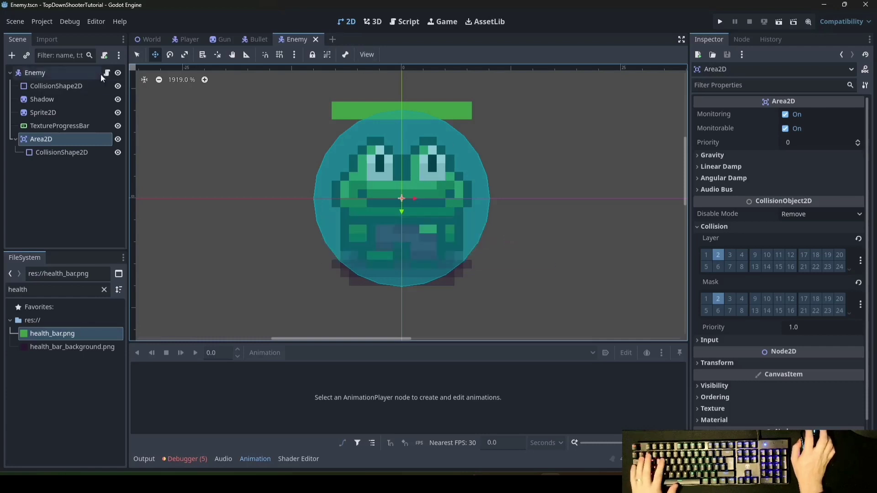
click(105, 74)
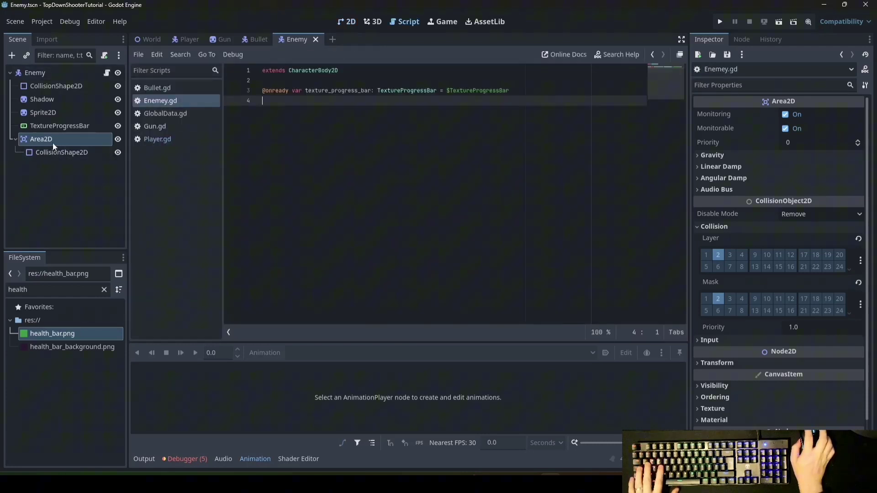
drag(53, 143, 386, 227)
ctrl+drag(295, 111, 296, 110)
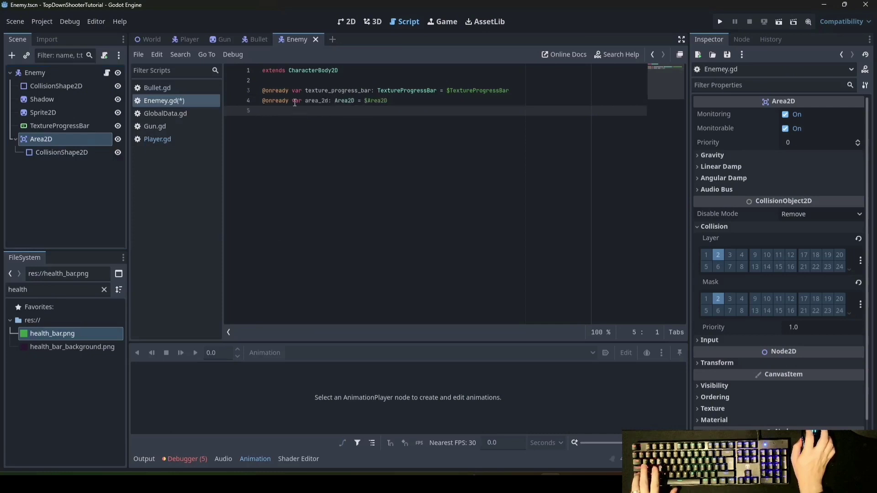
key(Return)
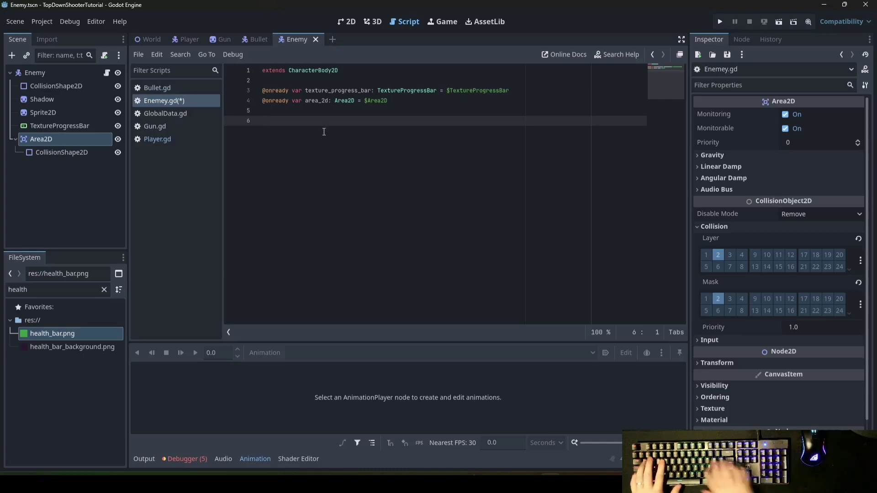
text(_unc)
text( :)
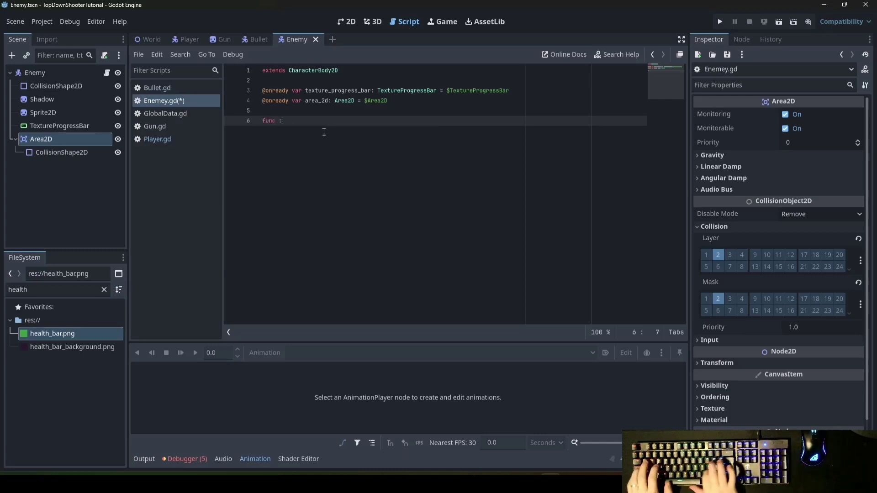
key(BackSpace)
text(_read)
Write a _ready() that calls connect_signals(), and declare func connect_signals() -> void.
key(Return)
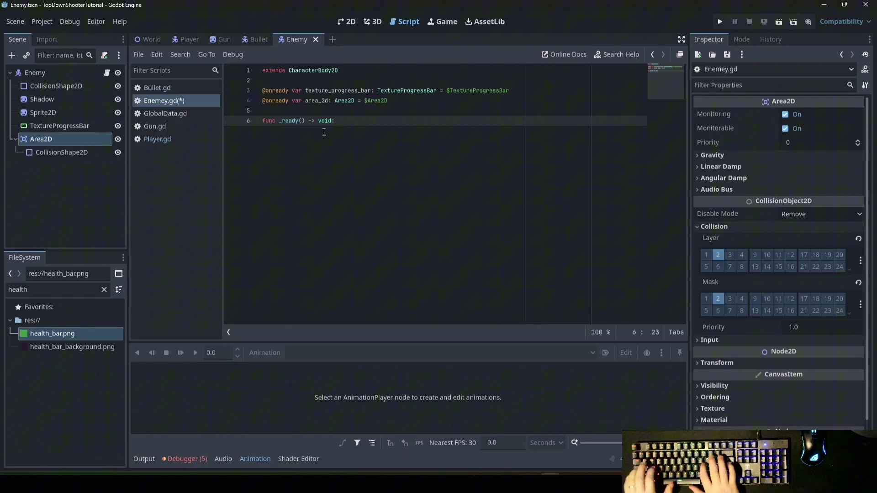
key(Return)
text(connect_)
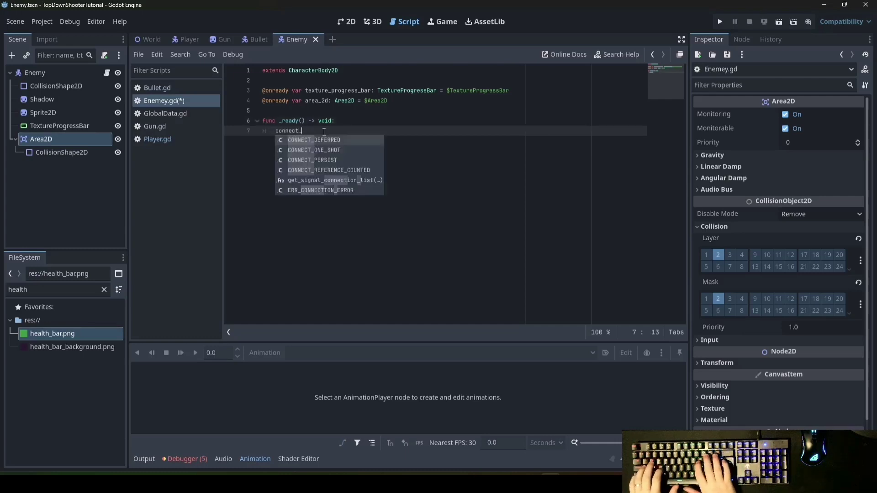
text(si)
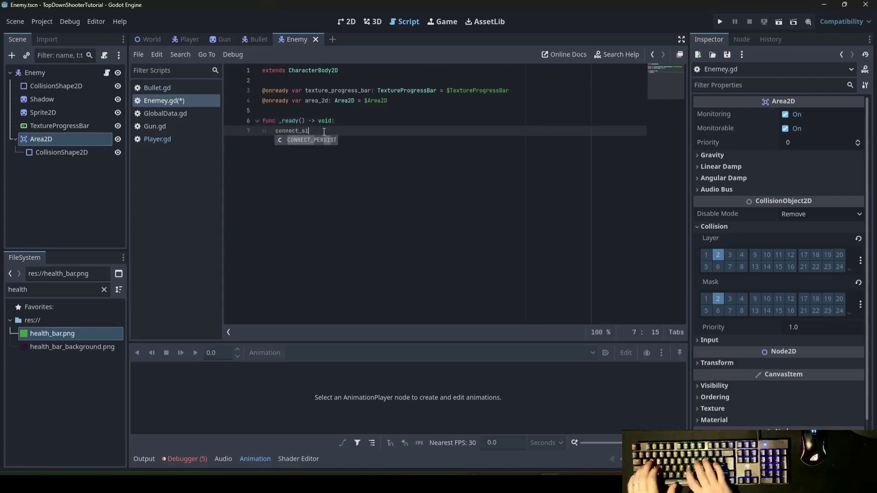
text(gnals()
key(Return)
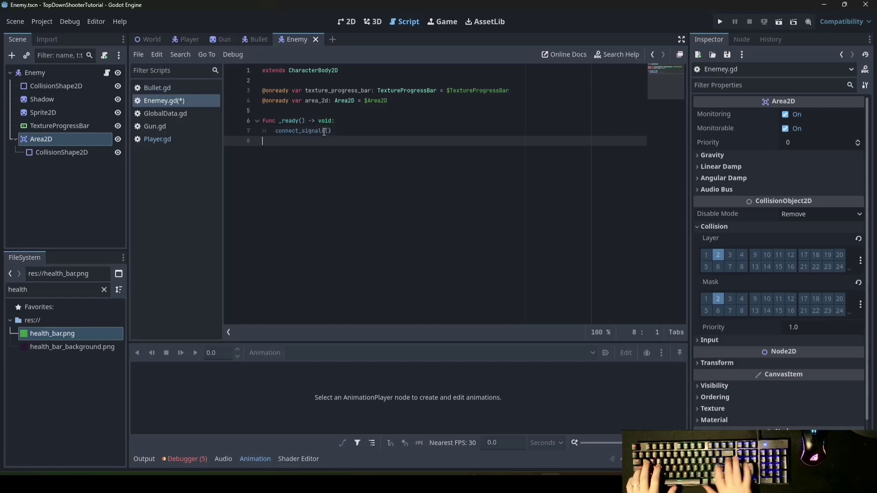
key(Return)
text(func)
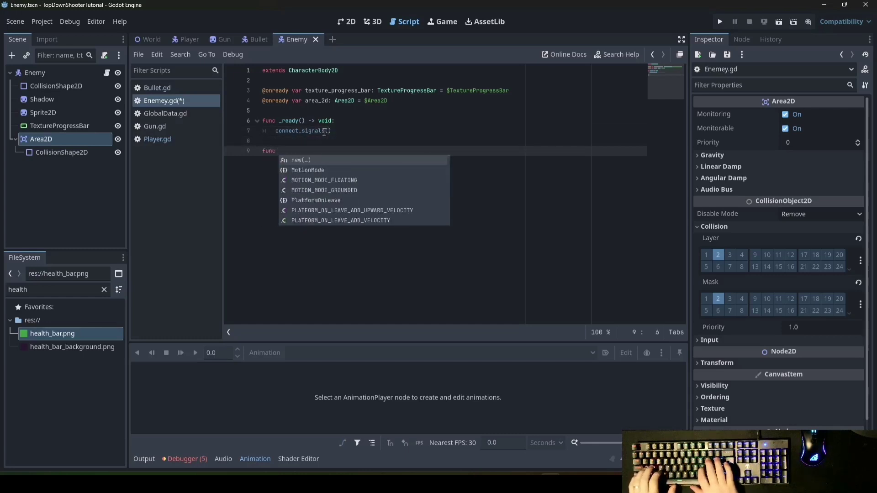
text( connect_signals() -> void:)
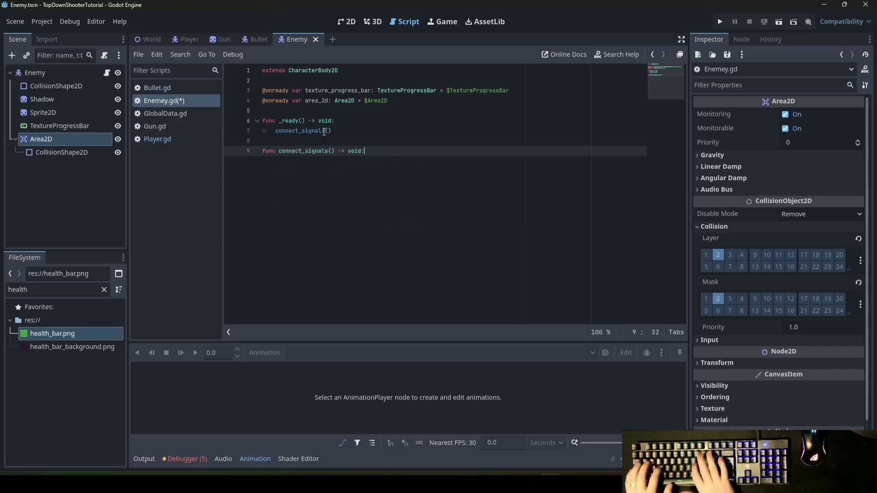
key(Return)
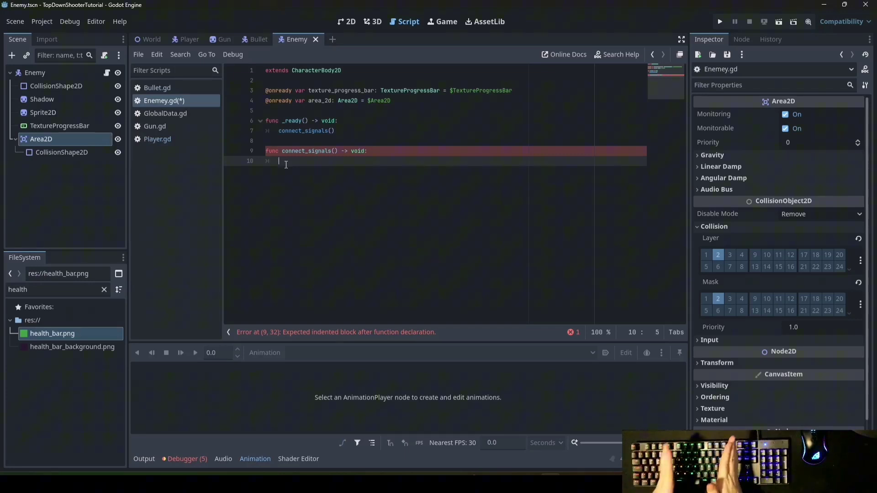
Connect area_2d's body_entered signal to decrease_life_points inside connect_signals().
click(75, 125)
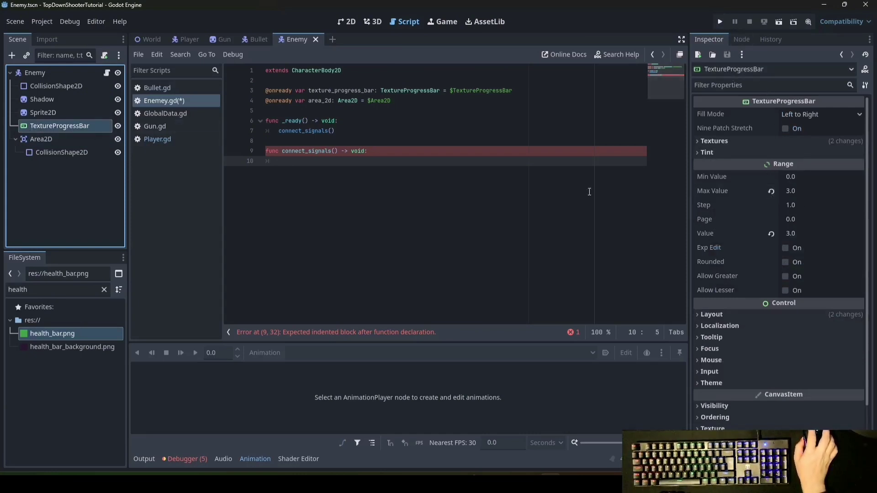
click(376, 190)
text(ar)
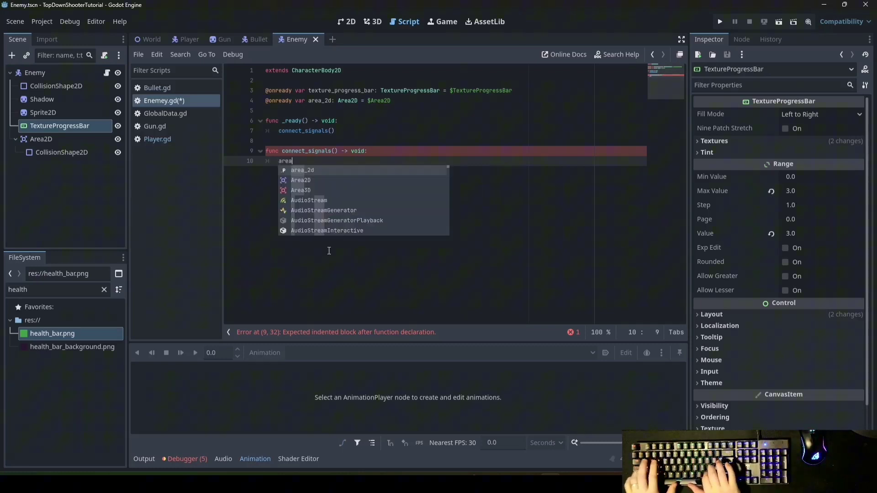
text(ea_2d.)
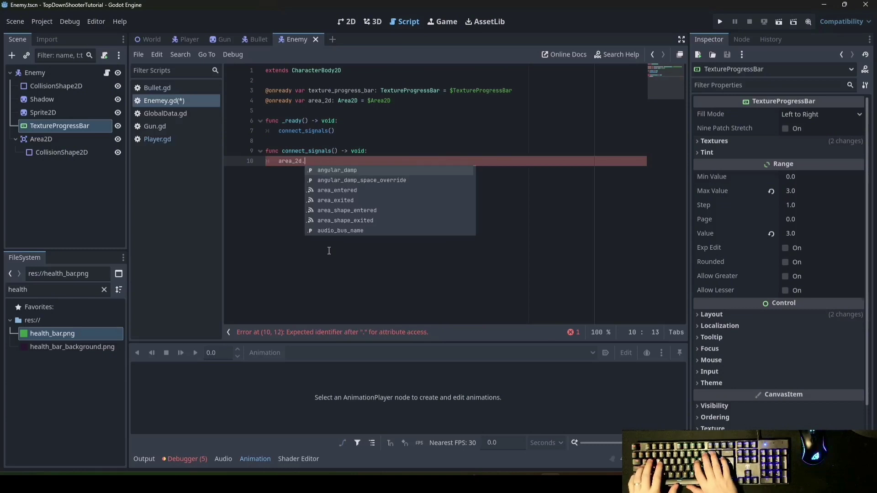
text(connect(")
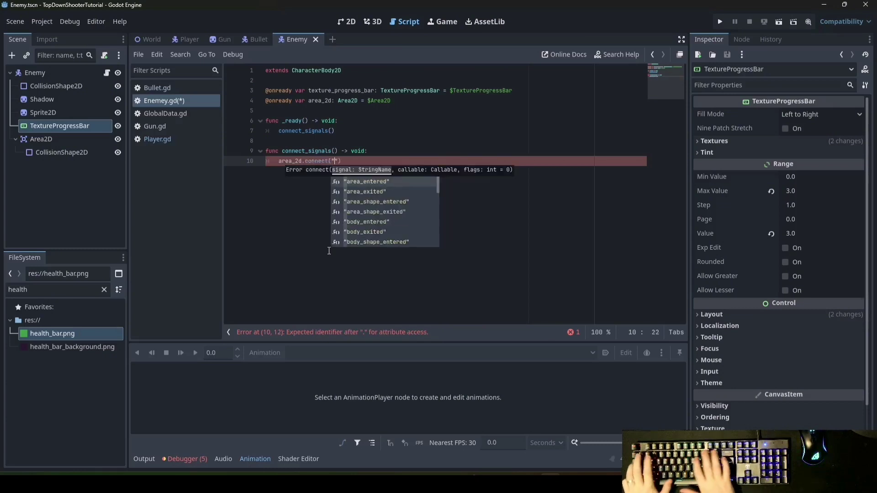
text(bo)
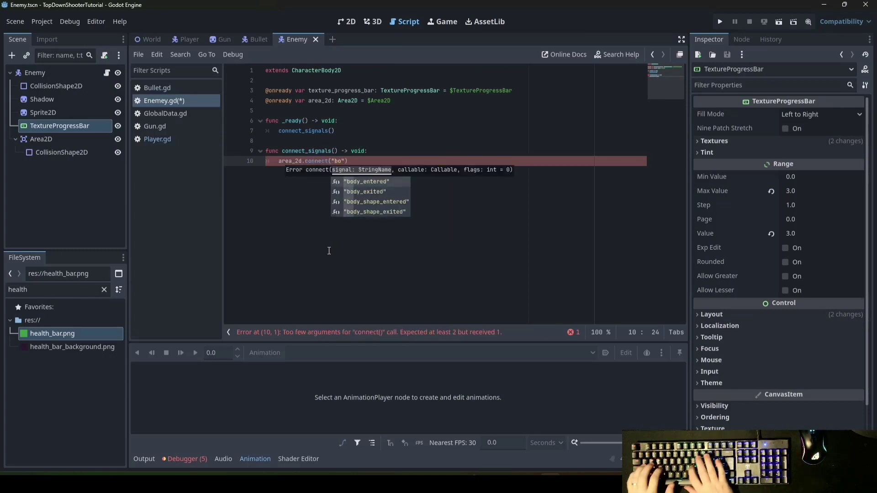
text(dy_enrt)
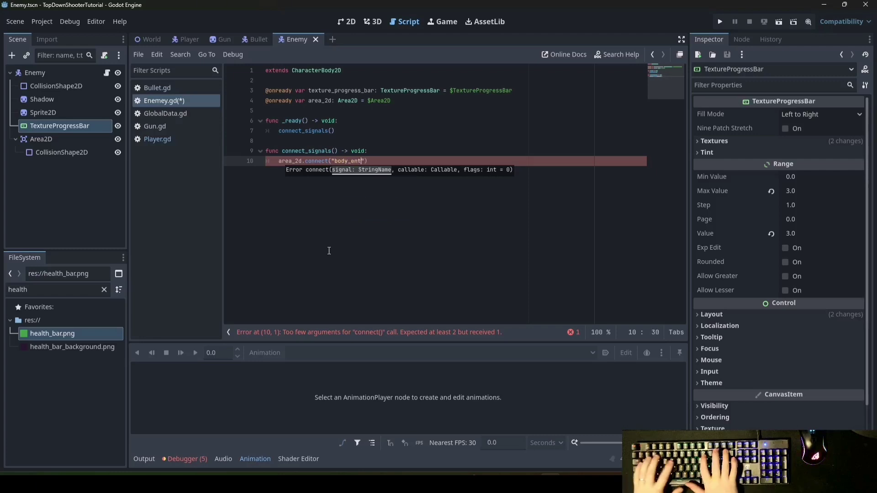
text(d", decx)
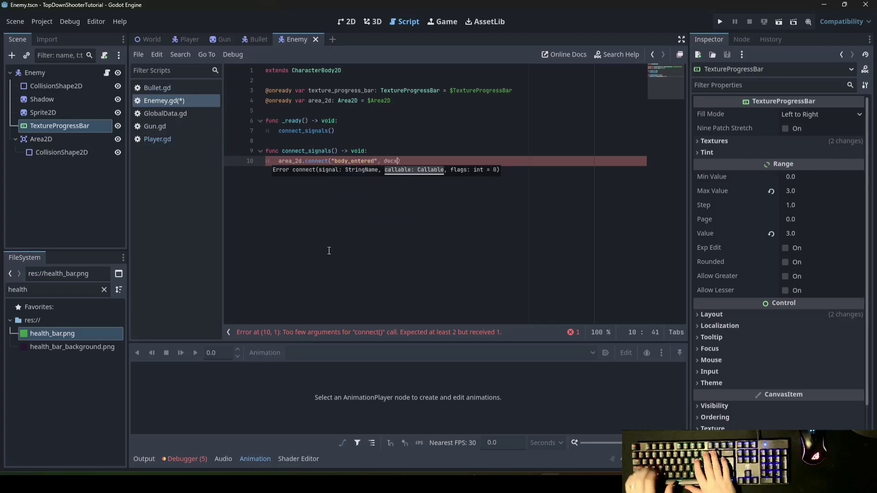
key(BackSpace)
text(dec)
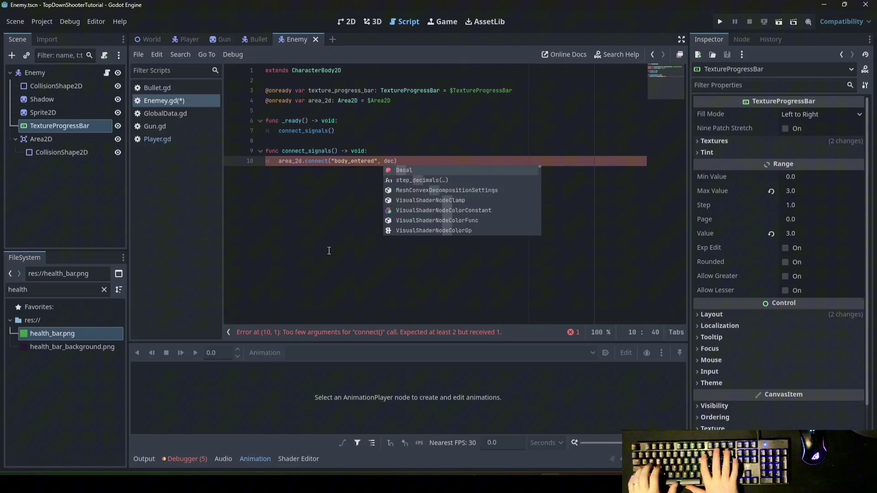
text(rease_life)
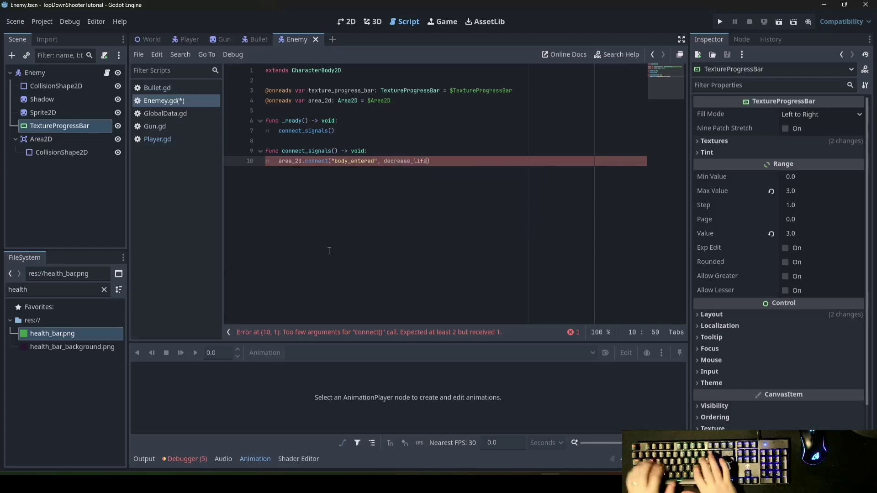
text())
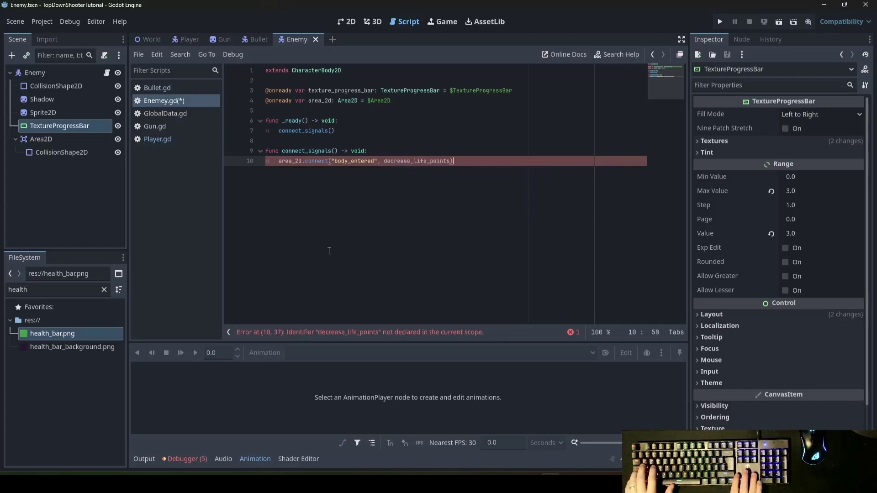
key(Return)
text(texture_)
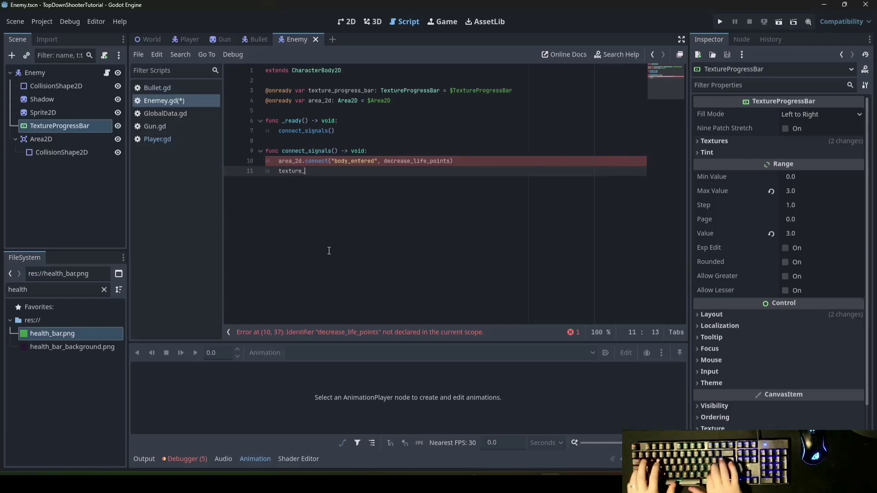
text(pro)
Add texture_progress_bar.connect("value_changed", healthbar_changed) with blank lines after it.
key(Return)
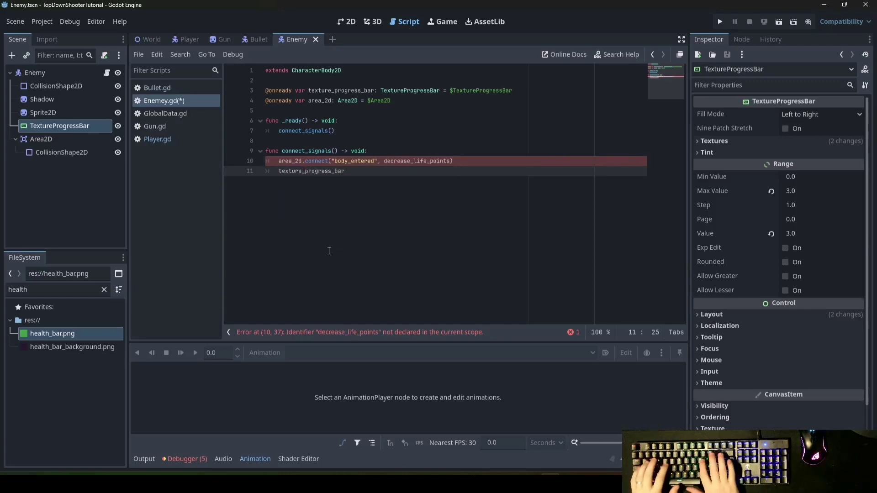
text(.con)
key(Return)
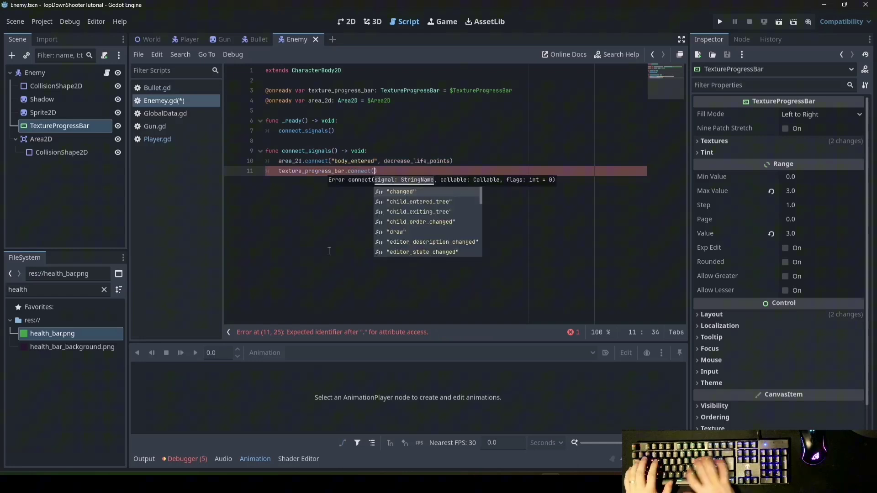
text("ch)
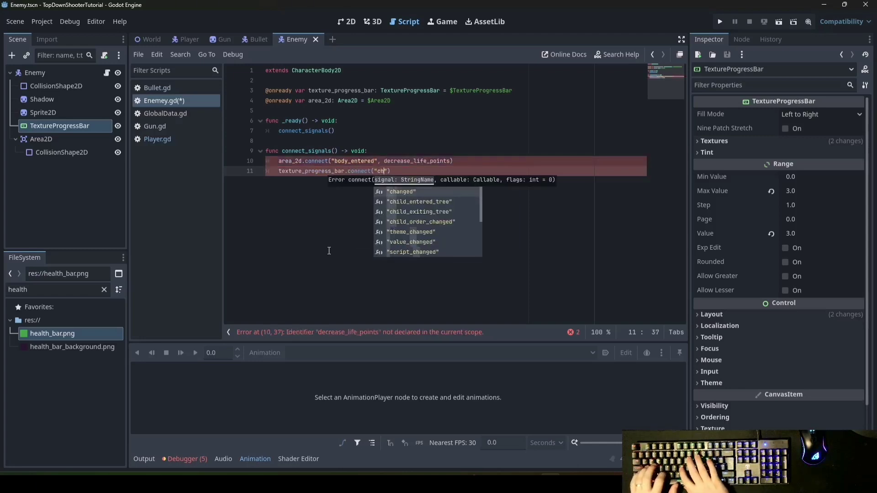
key(BackSpace)
key(BackSpace)
text(value_ch)
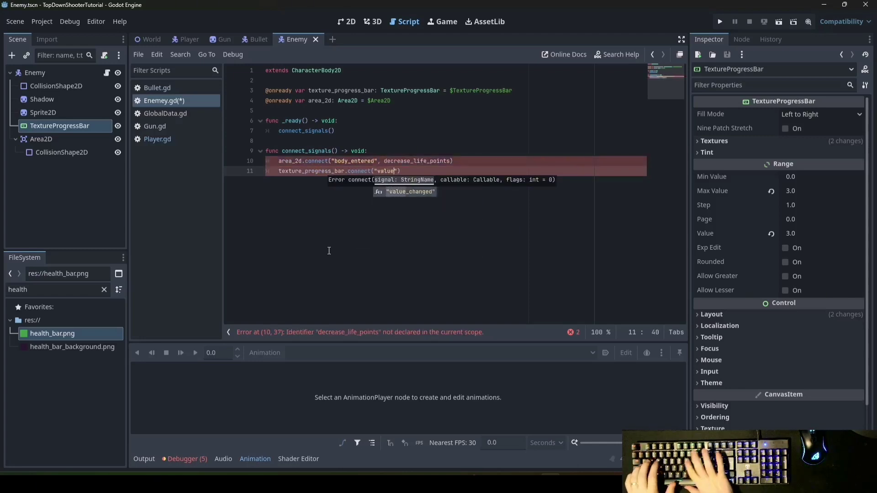
text(ange)
key(Return)
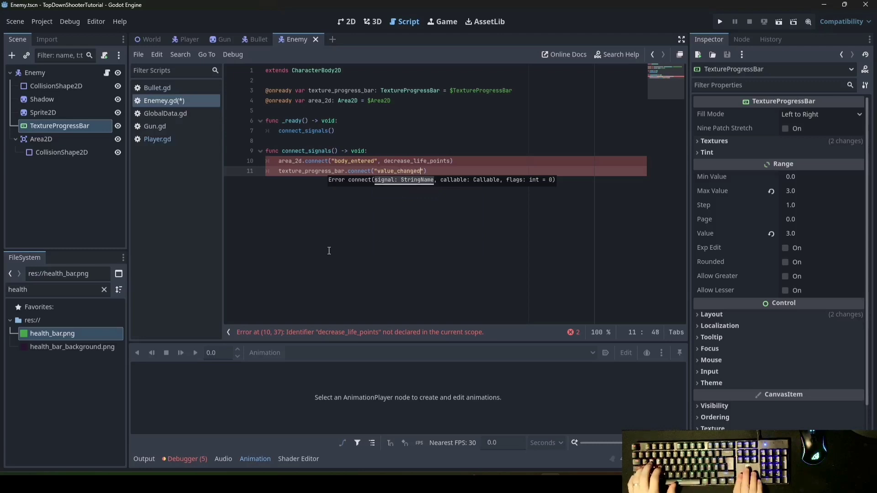
text(, )
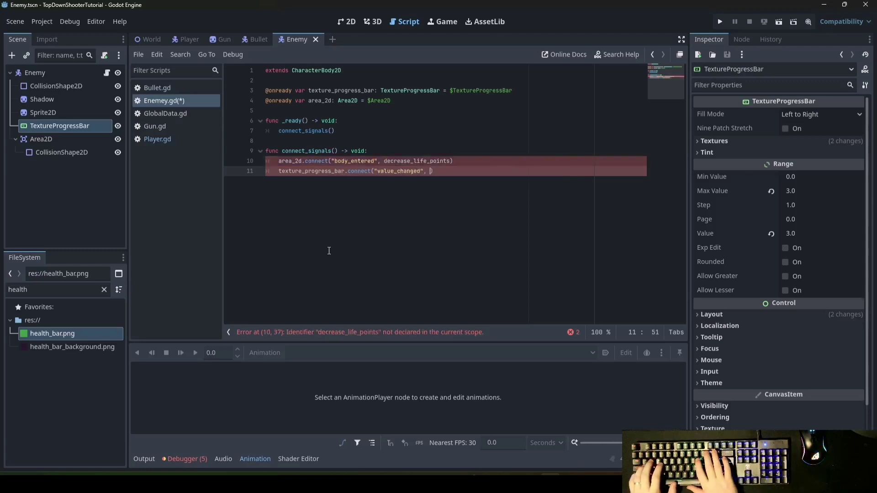
text(jhe)
key(BackSpace)
key(BackSpace)
key(BackSpace)
text(healthbar_chang)
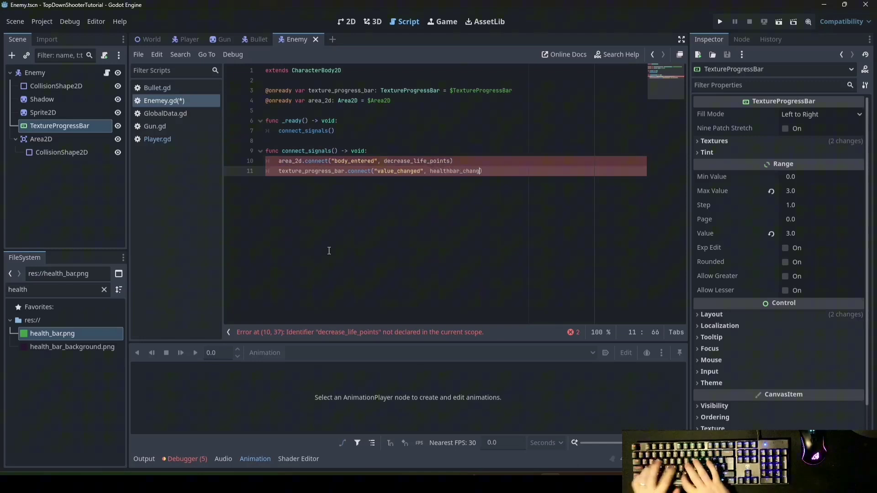
text(ed))
key(Return)
key(Return)
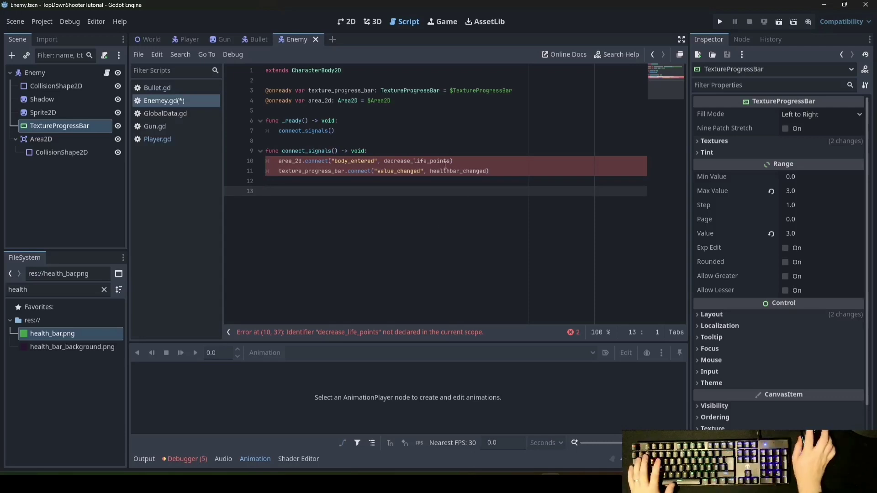
Review the decrease_life_points and healthbar_changed handler names, then go to empty line 13.
double_click(435, 162)
click(444, 173)
double_click(444, 172)
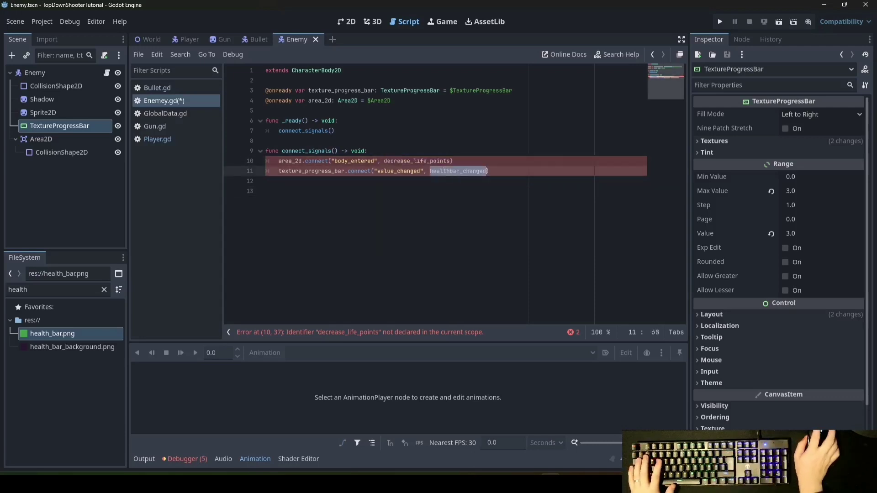
click(351, 263)
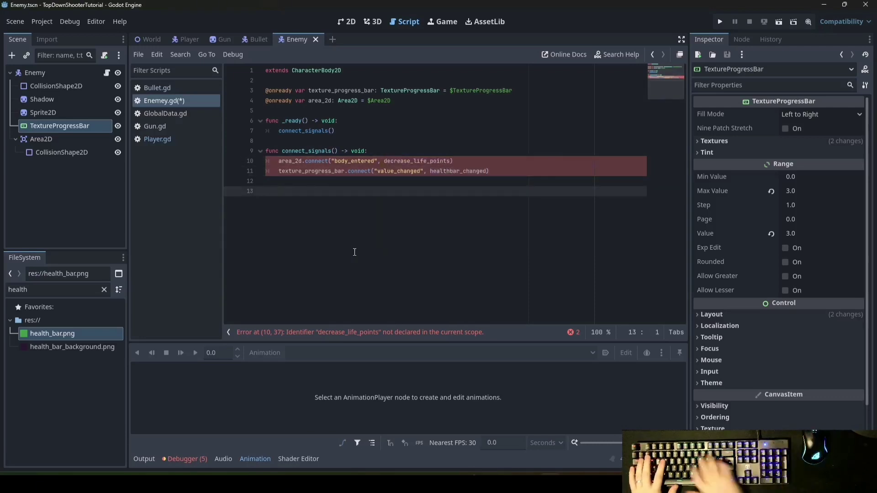
text(func de)
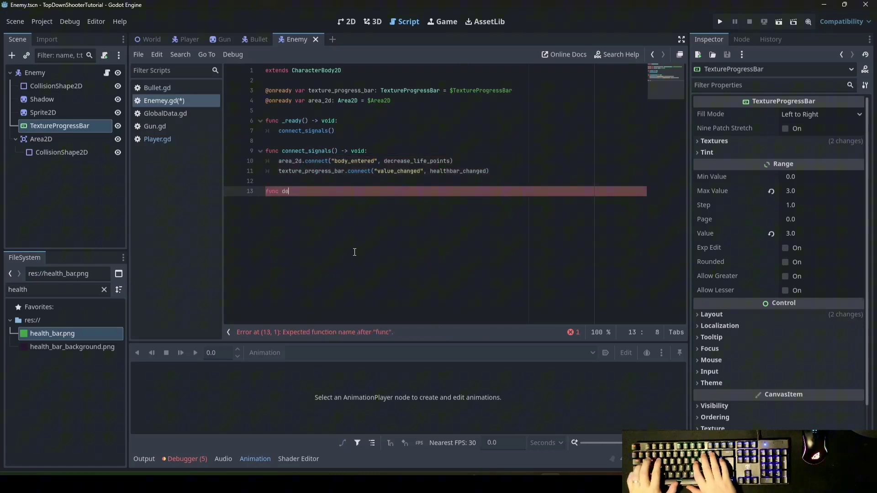
text(crease_li)
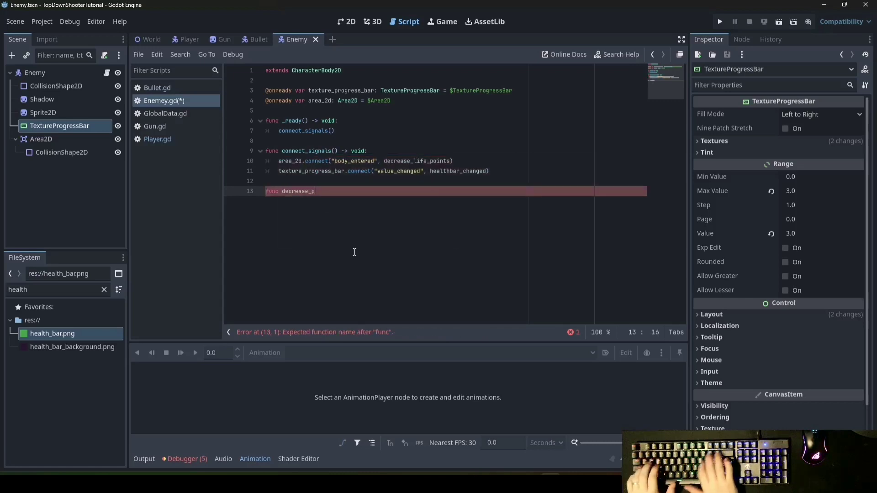
text(fe_points)
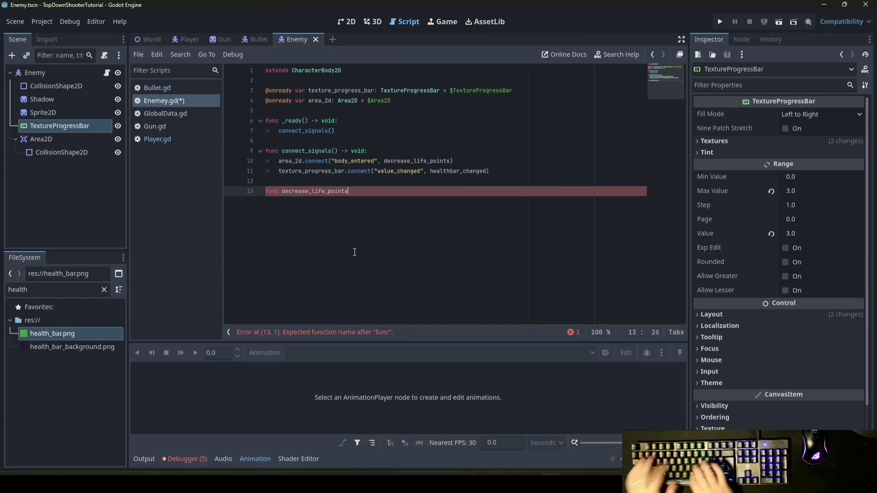
text(() ->)
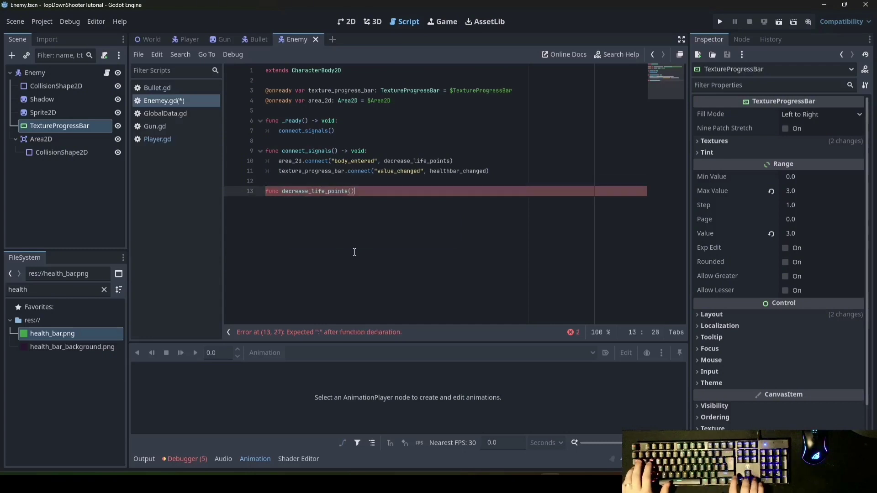
text( void)
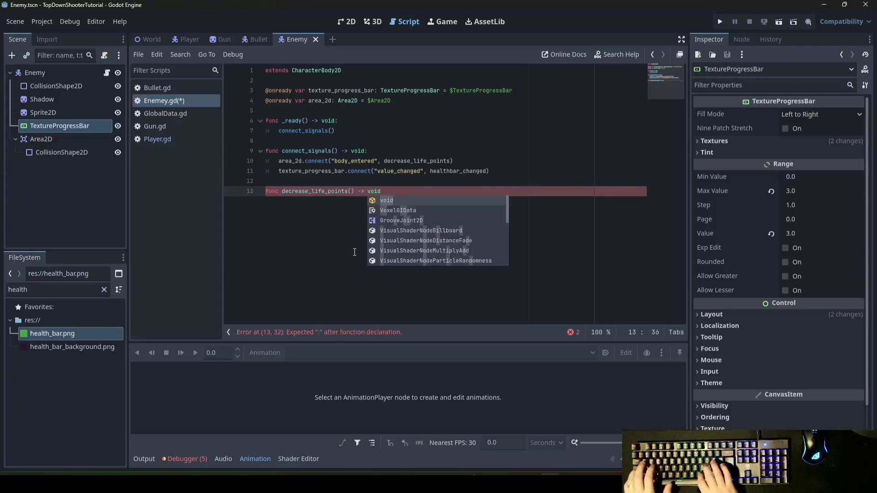
text(:)
Declare decrease_life_points(body : Node2D) -> void after checking Area2D's signals, removing pass.
key(Return)
text(pass)
key(Up)
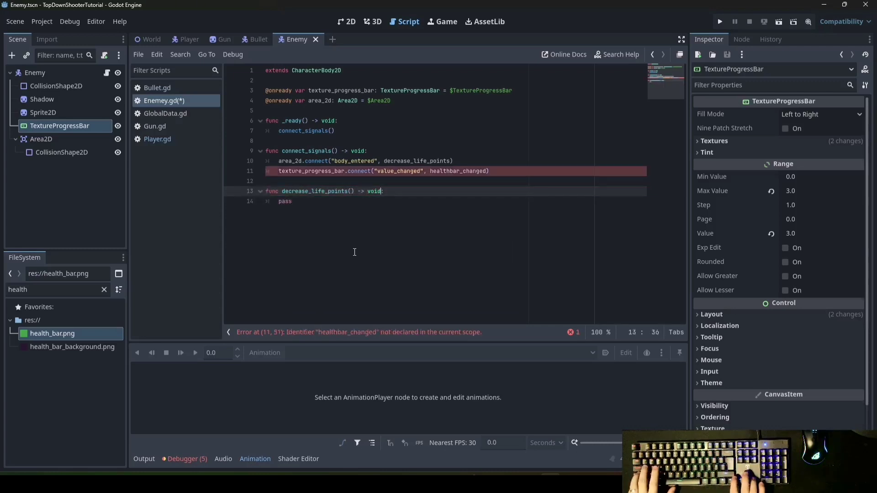
key(ctrl+Left)
key(ctrl+Left)
key(ctrl+Left)
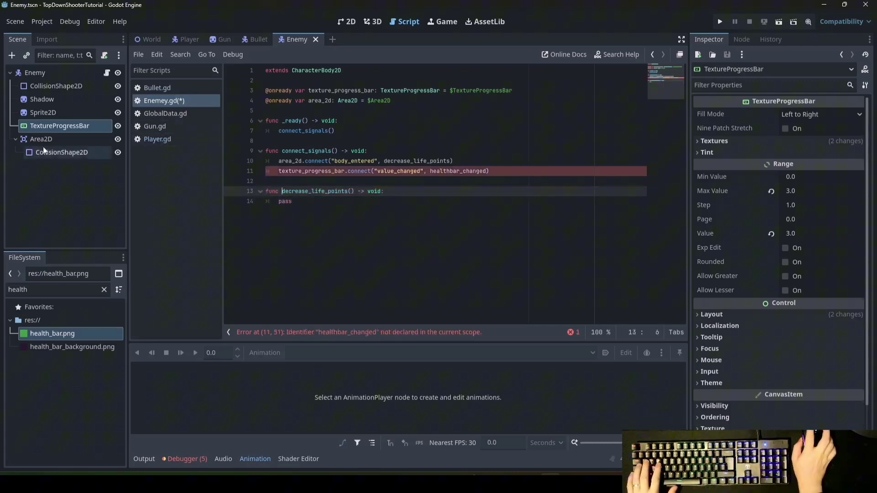
click(41, 139)
click(741, 39)
text(body : Nod)
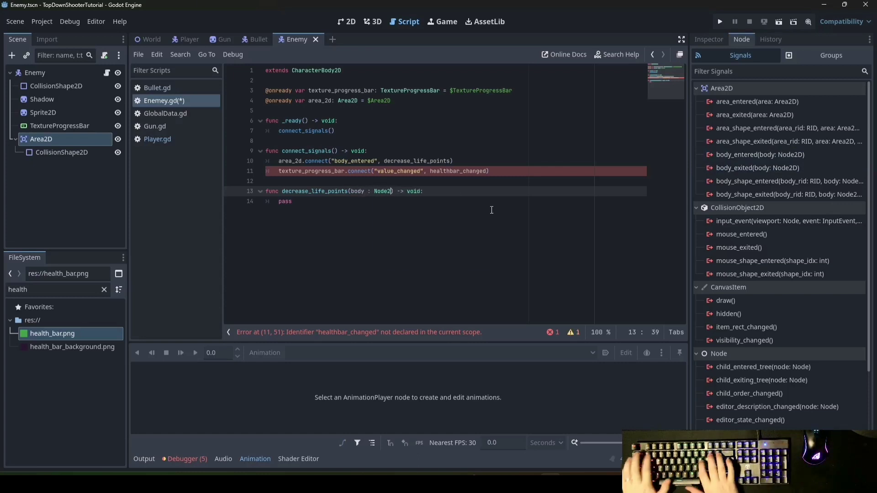
text(e2D)
key(Down)
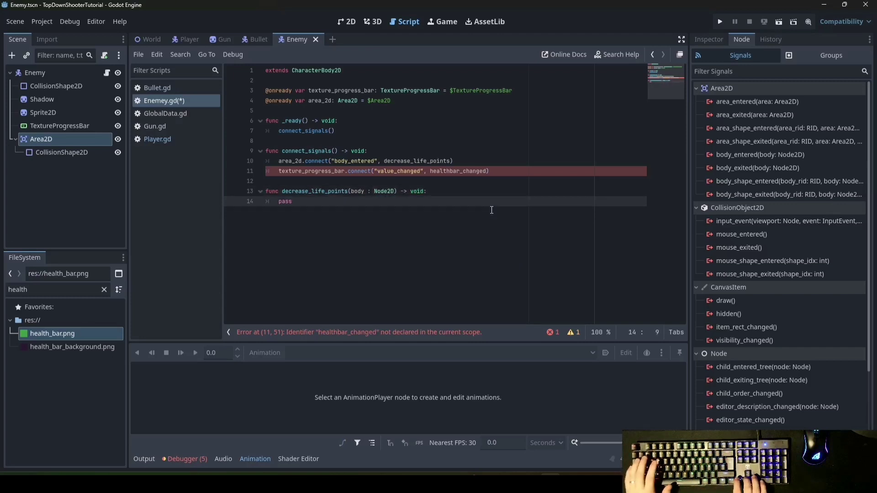
key(BackSpace)
key(BackSpace)
key(BackSpace)
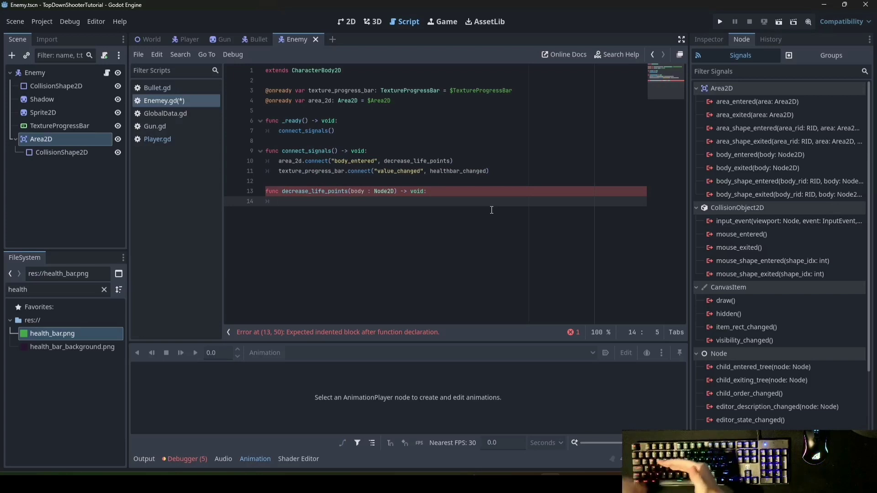
text(texture)
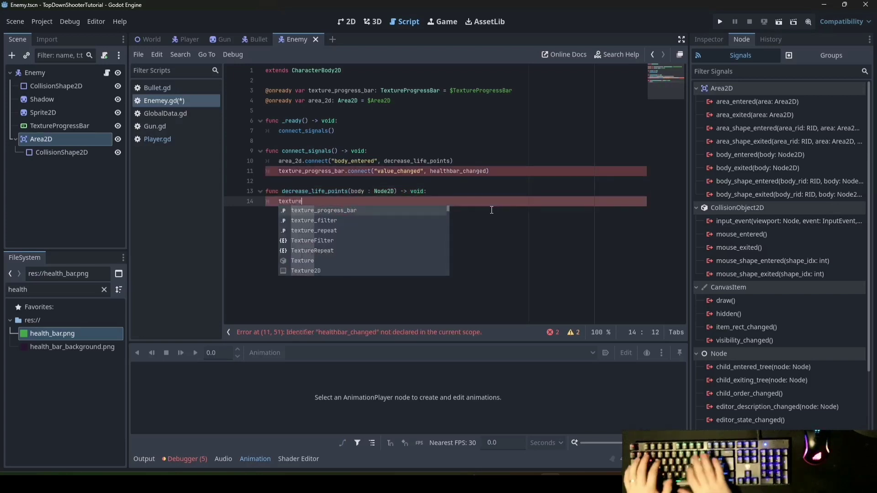
Write texture_progress_bar.value -= 1 and body.queue_free() in decrease_life_points.
key(Return)
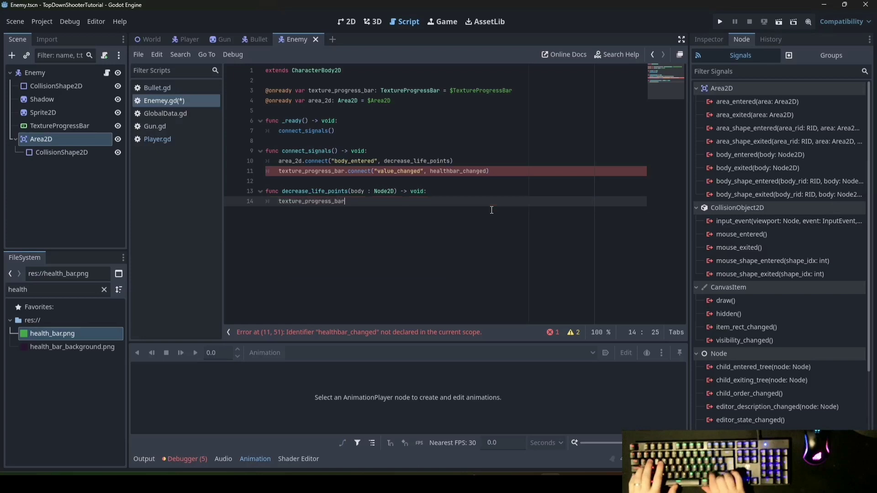
text(.value)
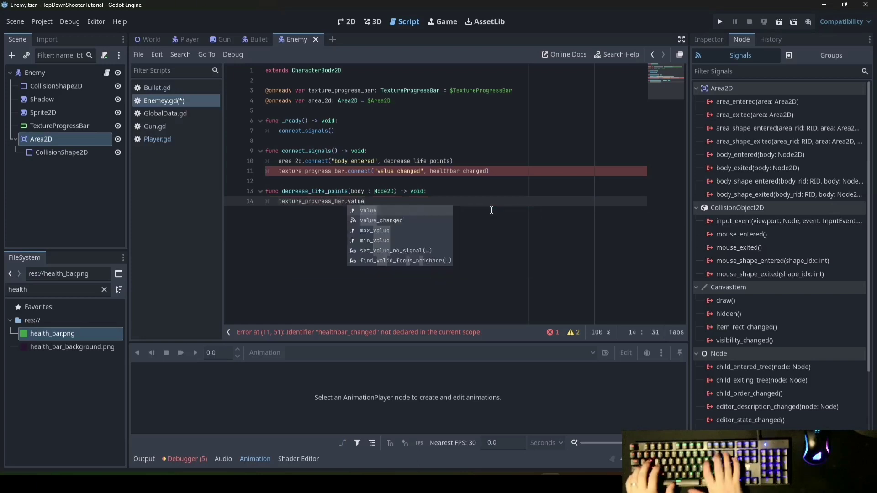
text( -)
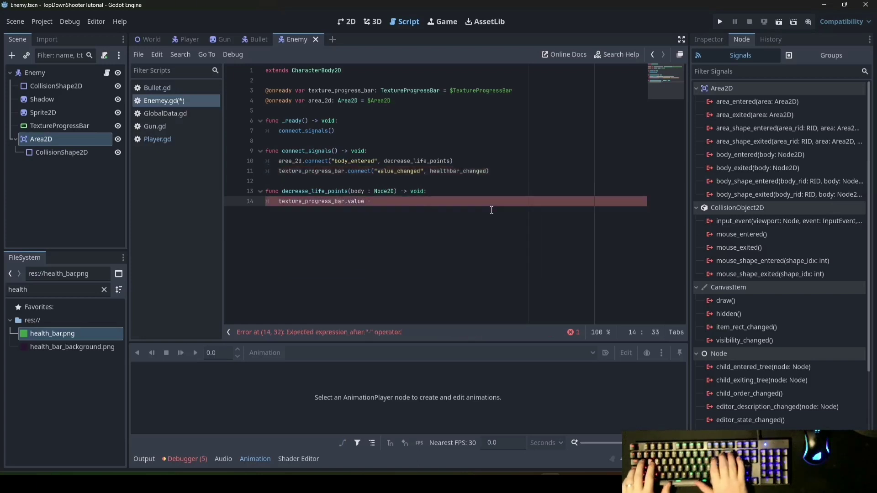
text(.1)
key(Return)
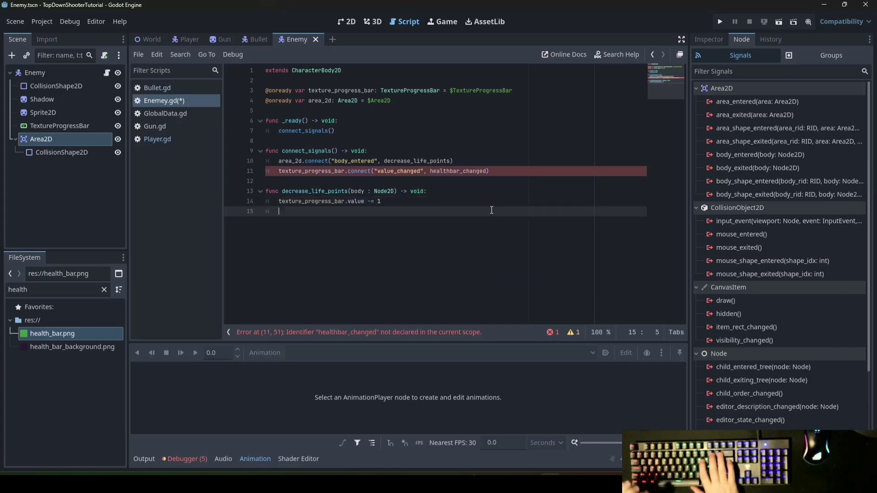
text(body.q)
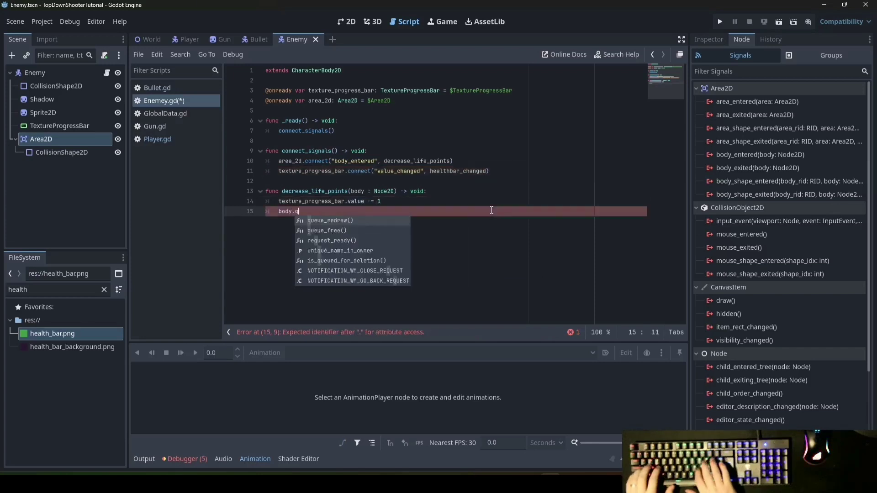
text(ue)
key(Down)
key(Return)
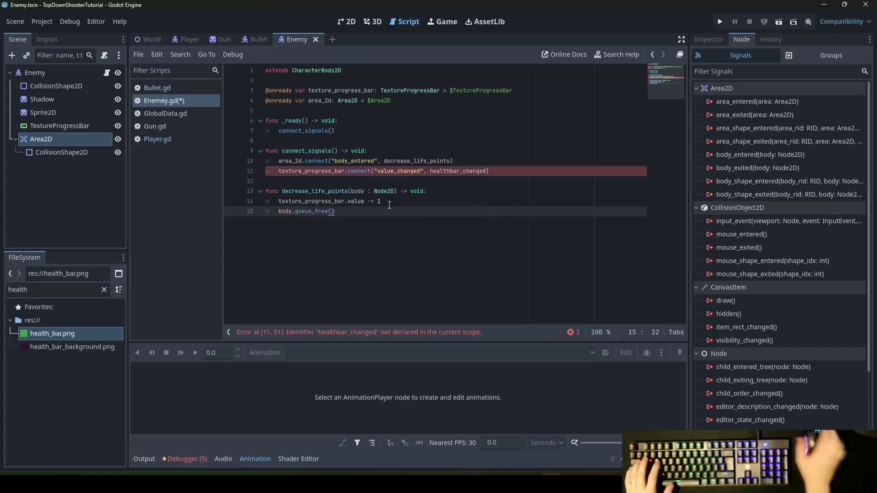
Check where body is used and tidy the line below body.queue_free().
double_click(289, 213)
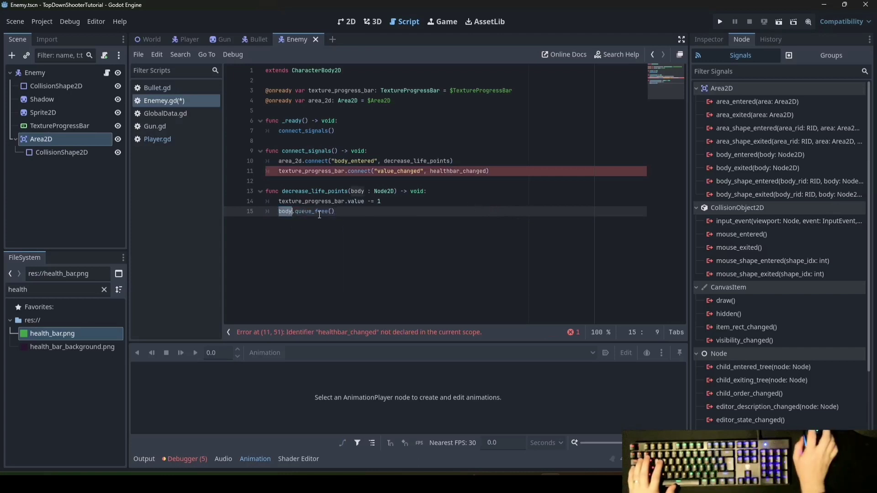
click(349, 191)
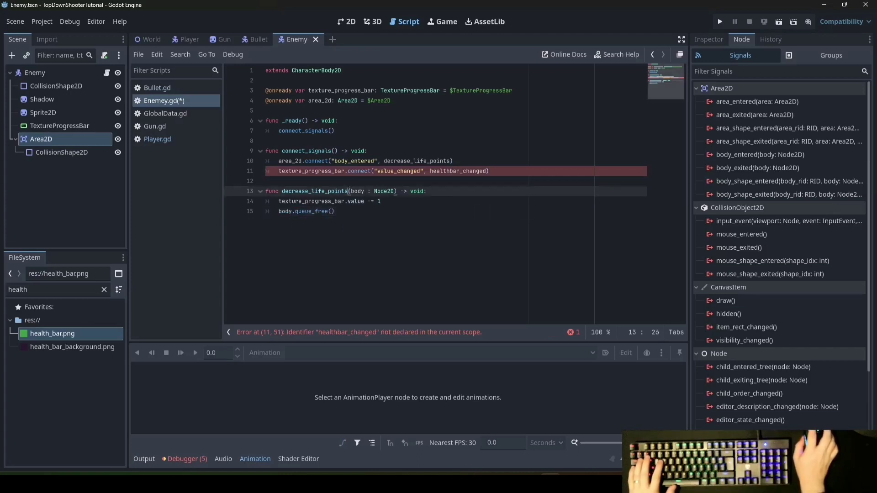
click(383, 287)
key(Return)
key(BackSpace)
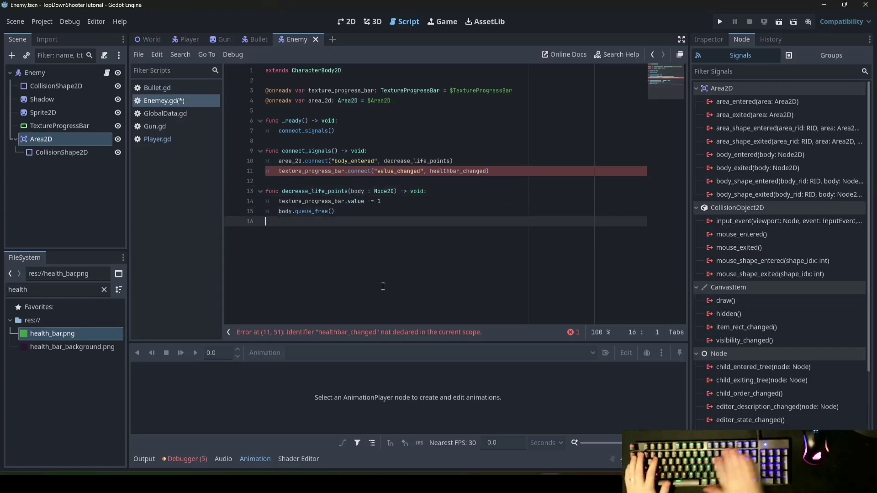
click(285, 211)
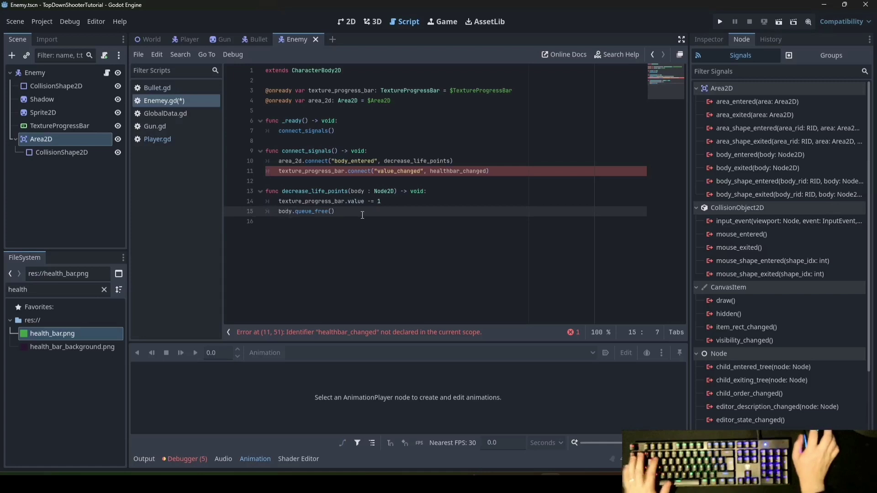
Add 'class_name Bullet' below 'extends CharacterBody2D' in Bullet.gd.
click(309, 222)
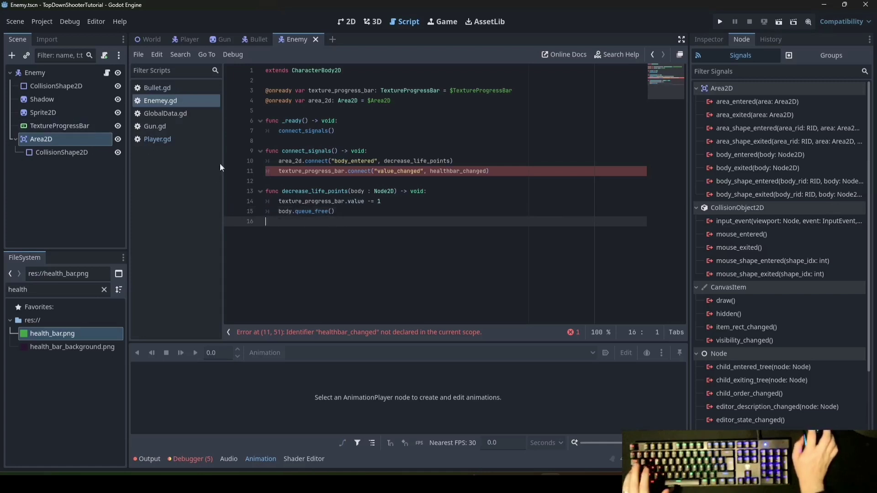
click(161, 90)
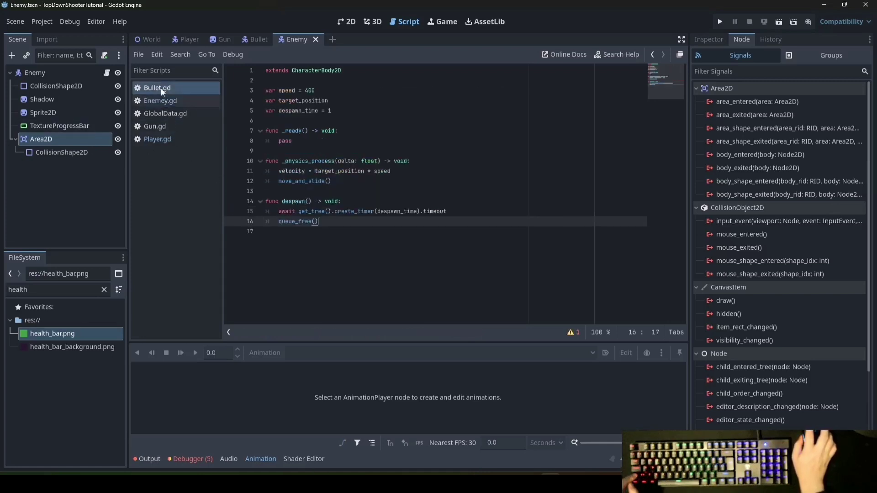
key(Return)
key(Up)
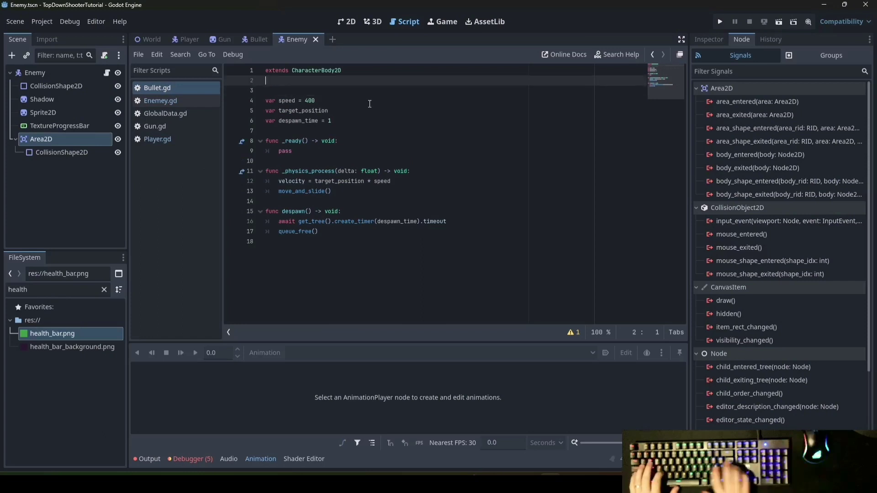
text(coass_)
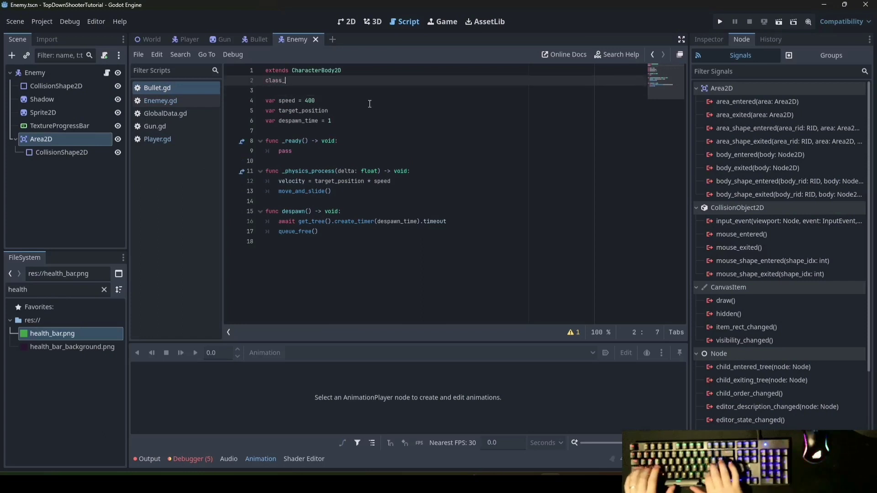
text(name B)
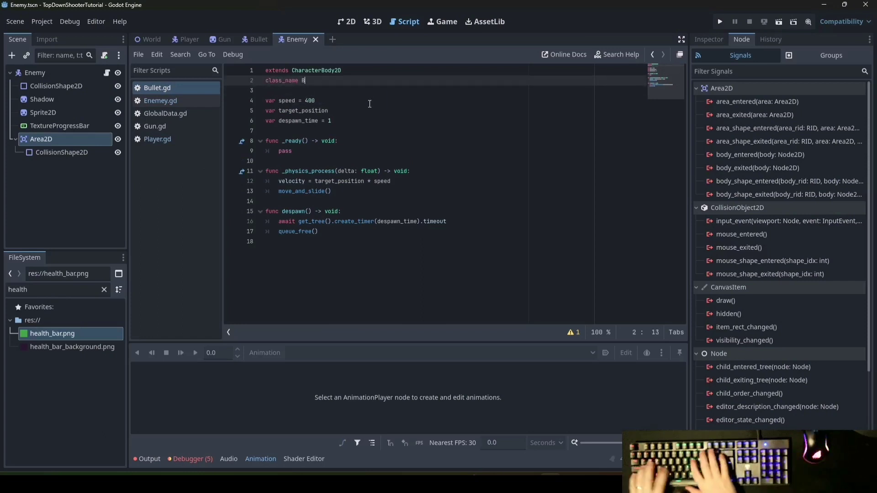
text(ullet)
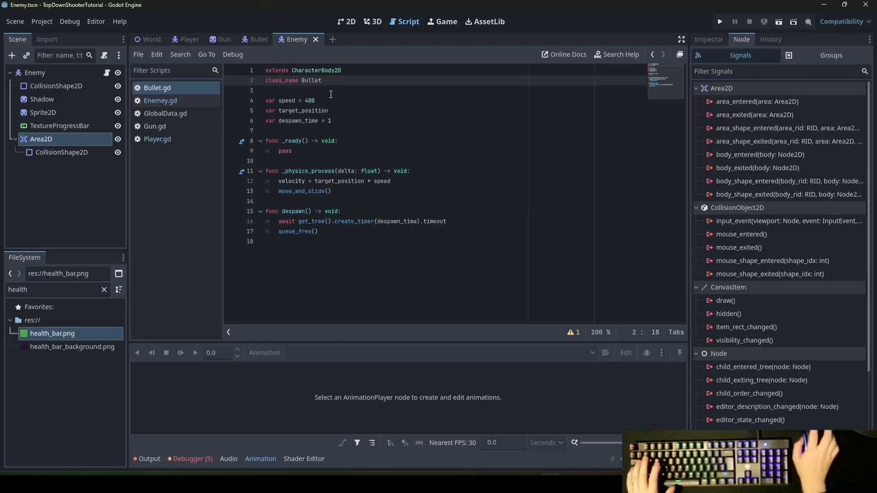
click(329, 91)
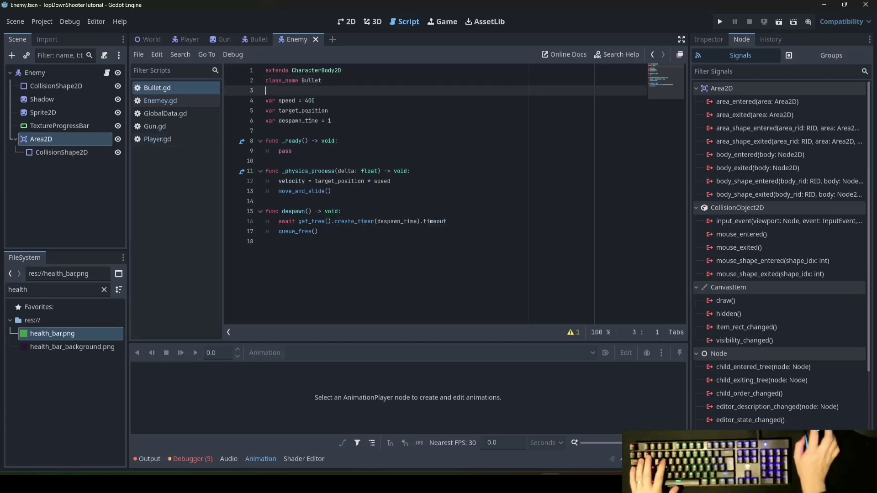
Back in Enemey.gd, insert an indented empty line at the top of decrease_life_points.
key(Down)
key(Down)
key(End)
click(160, 102)
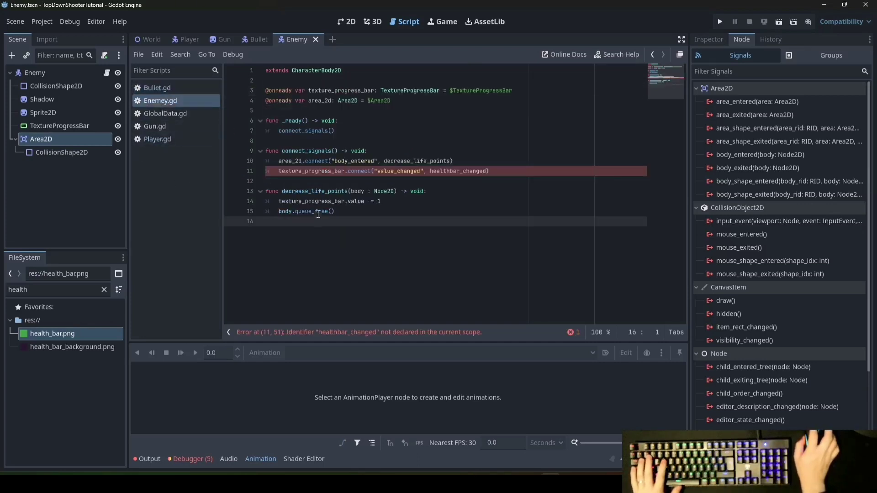
key(Up)
key(Up)
key(Return)
key(Up)
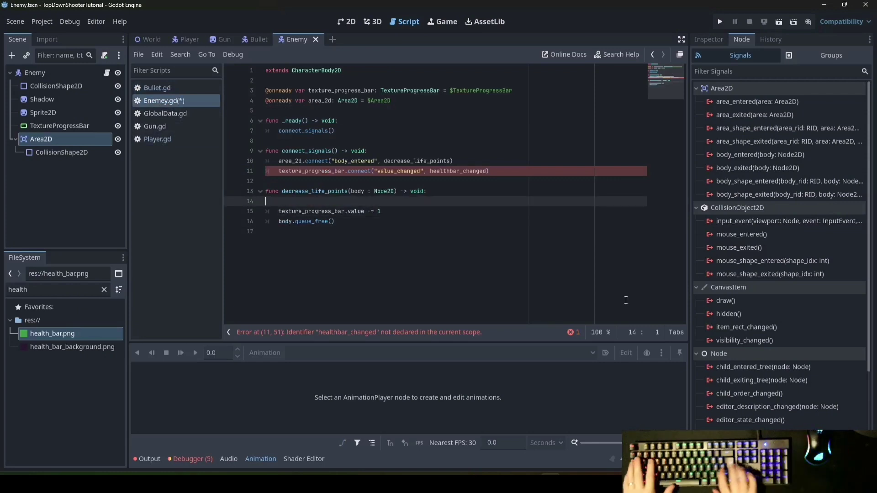
key(Down)
key(Down)
key(Up)
key(Up)
key(Down)
key(Up)
key(Up)
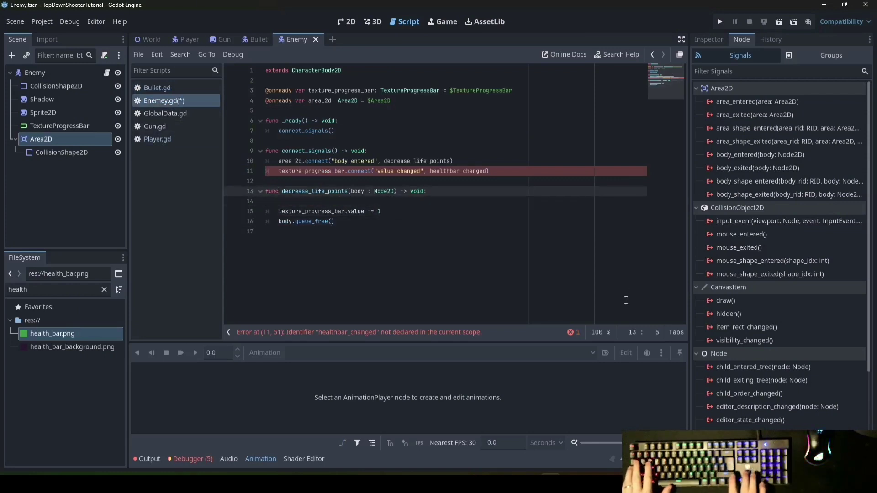
key(Down)
key(Down)
key(Up)
key(Tab)
text(if )
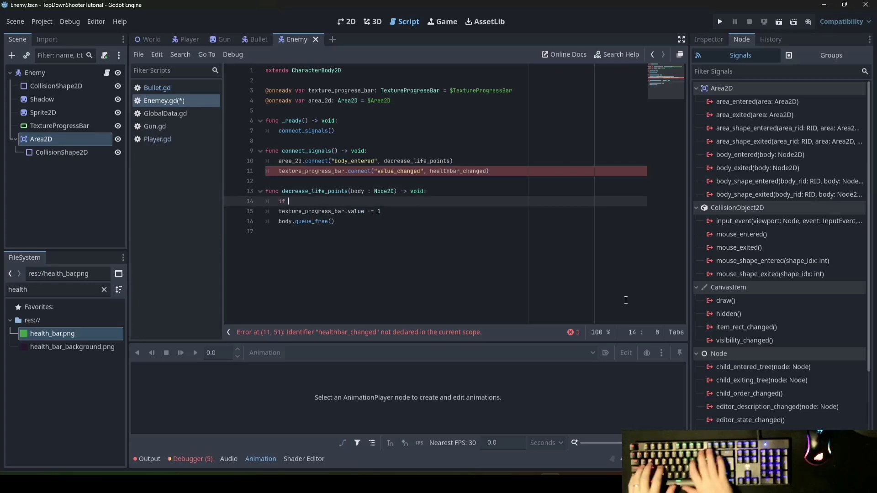
text(body is B)
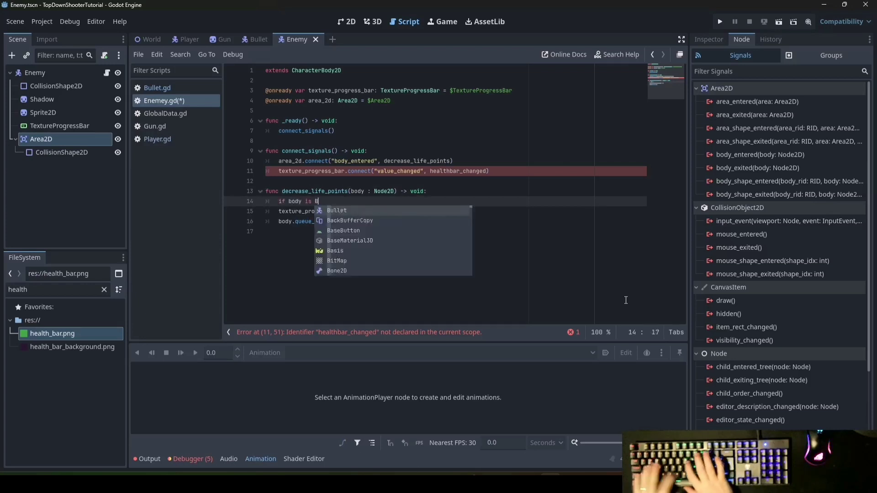
text(ull)
Add 'if body is Bullet:' and indent the damage and queue_free lines under it.
key(Return)
text(:)
key(Down)
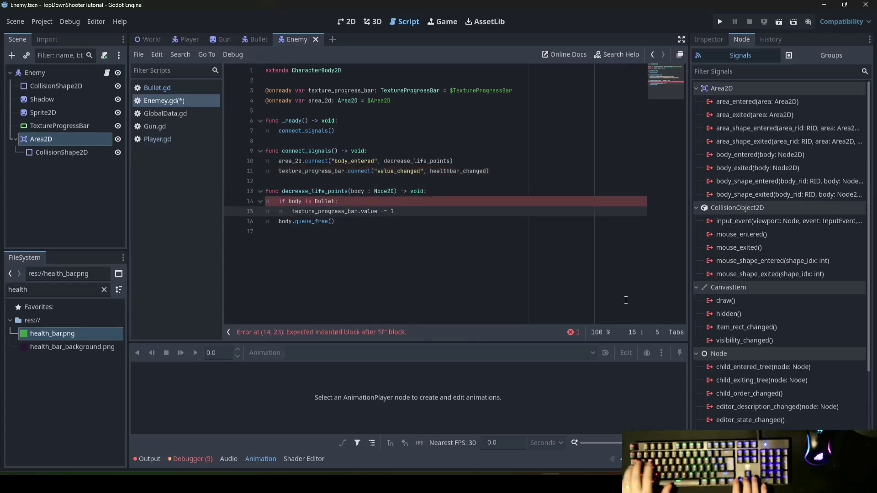
key(Tab)
key(Down)
key(Tab)
key(Down)
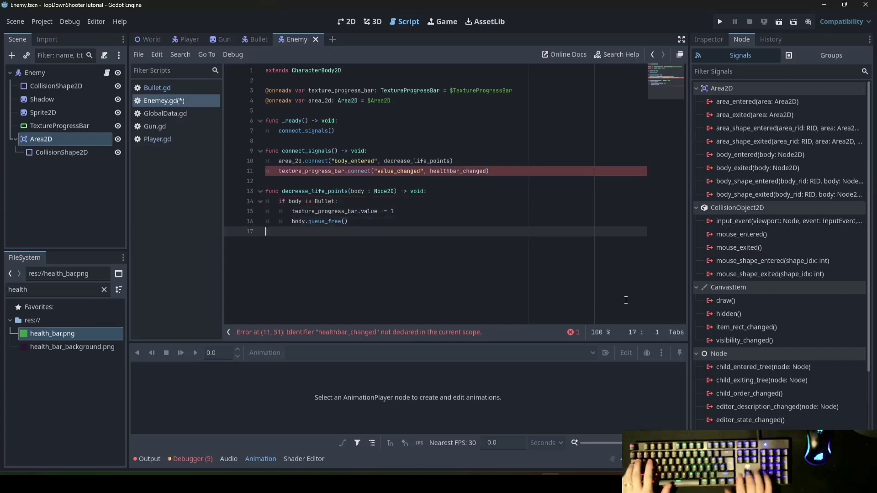
key(Tab)
Declare healthbar_changed(value : float), checking the TextureProgressBar's value_changed signal.
key(Return)
key(BackSpace)
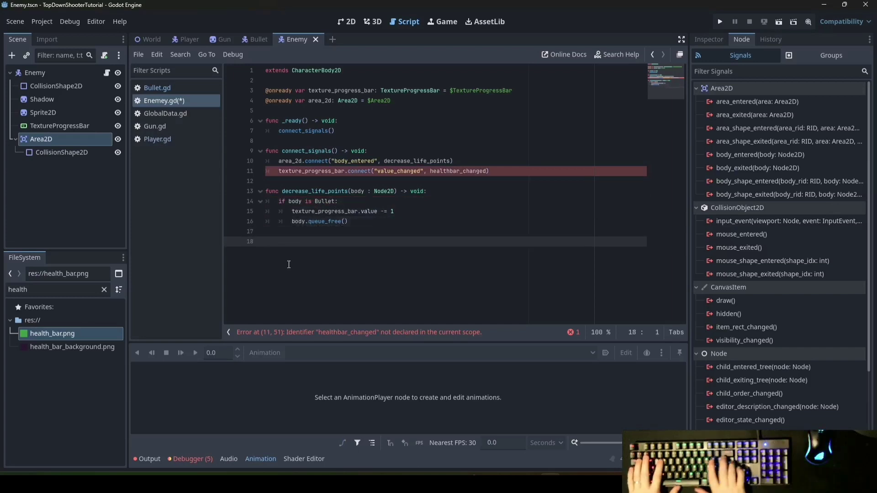
text(func heal)
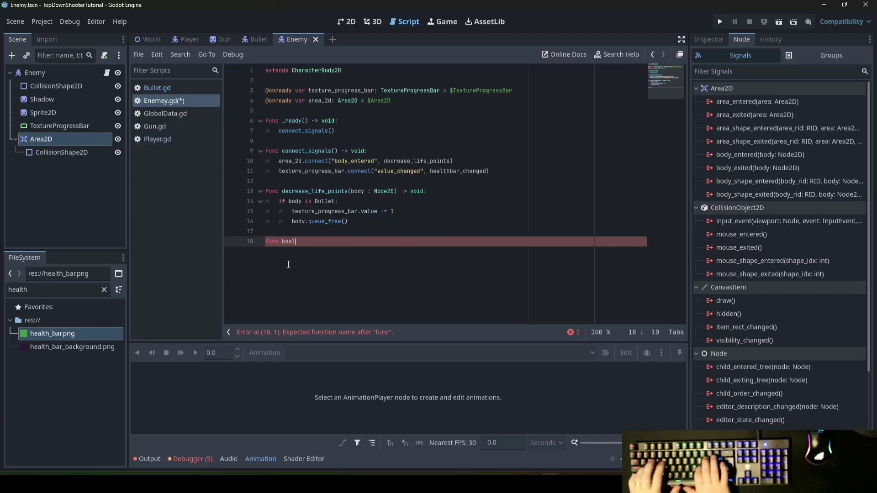
text(thbar)
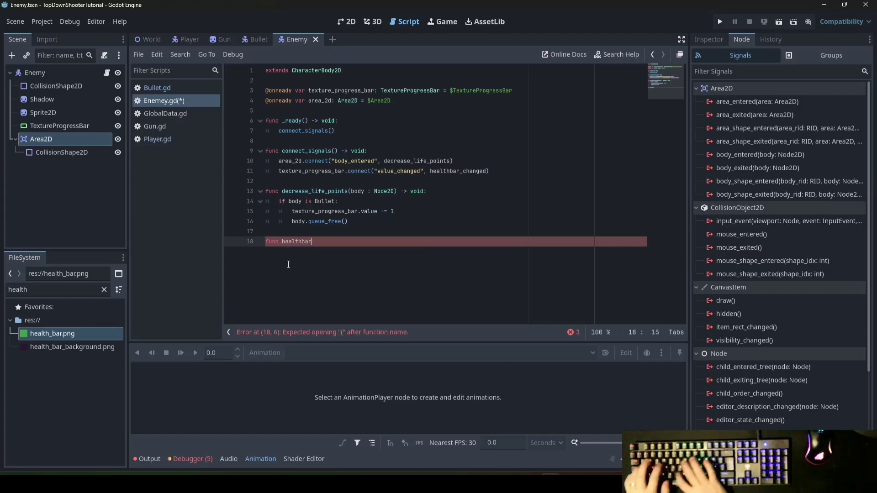
text(_chang)
key(BackSpace)
key(BackSpace)
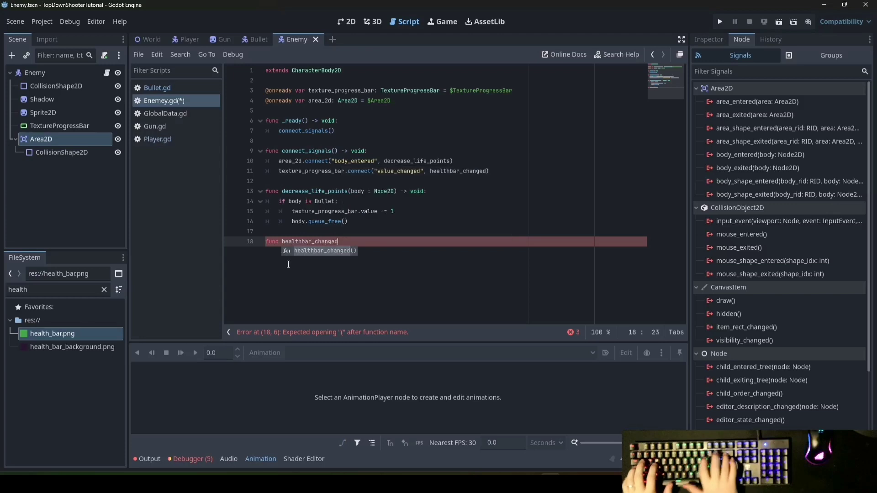
text(()
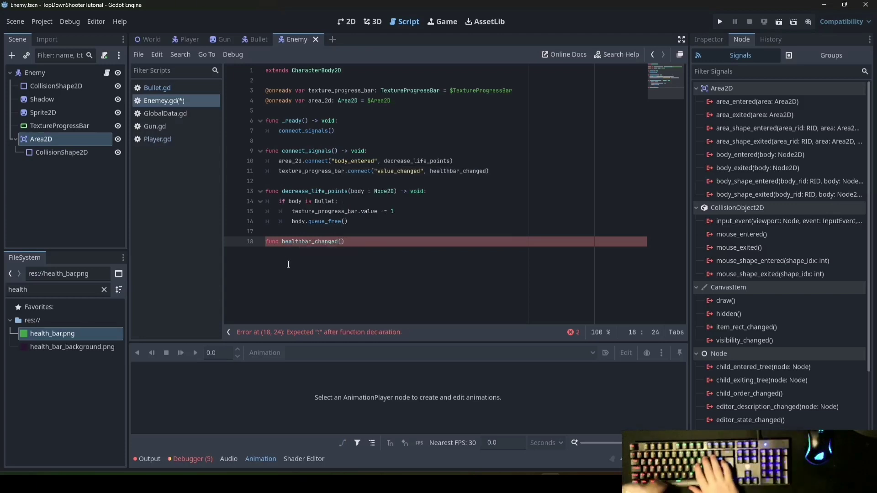
click(60, 125)
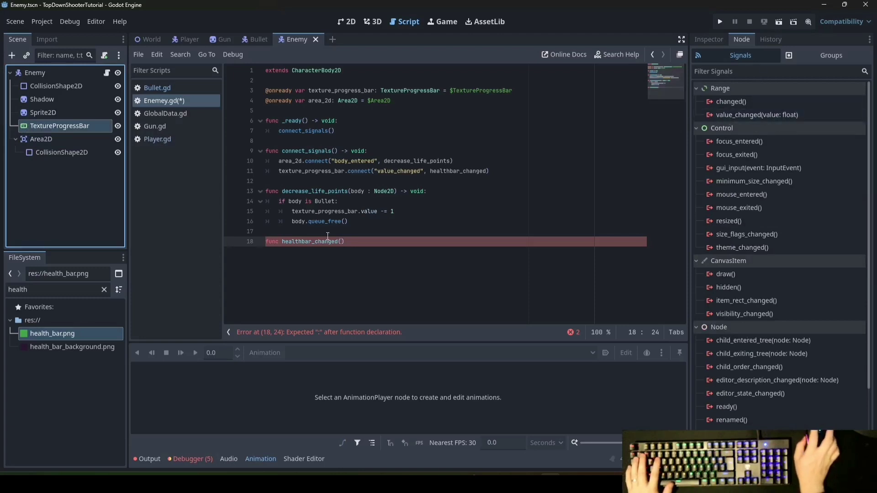
click(342, 239)
text(value : float)
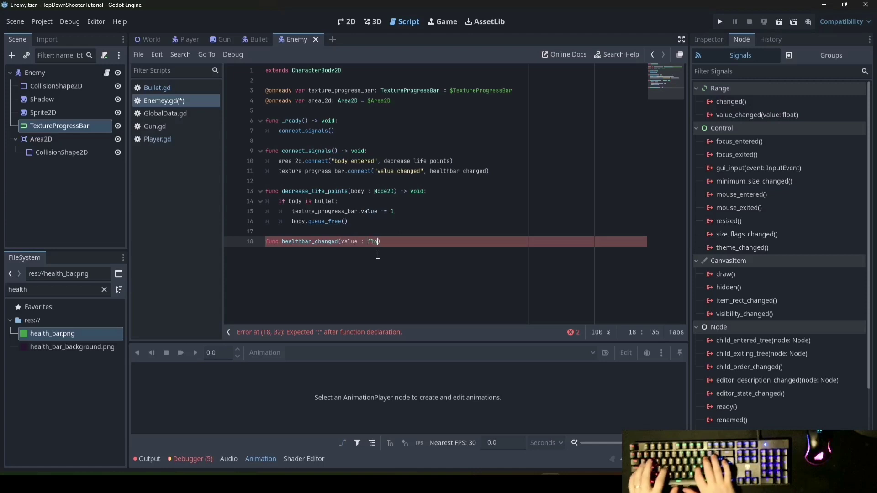
text() -> void:)
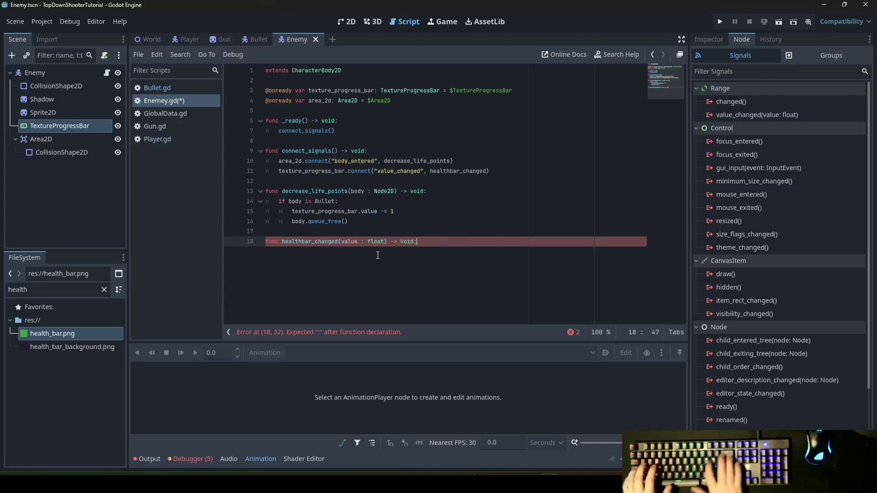
Add 'if value == 0:' with queue_free() in healthbar_changed, then save Enemey.gd.
key(Return)
text(if value ==)
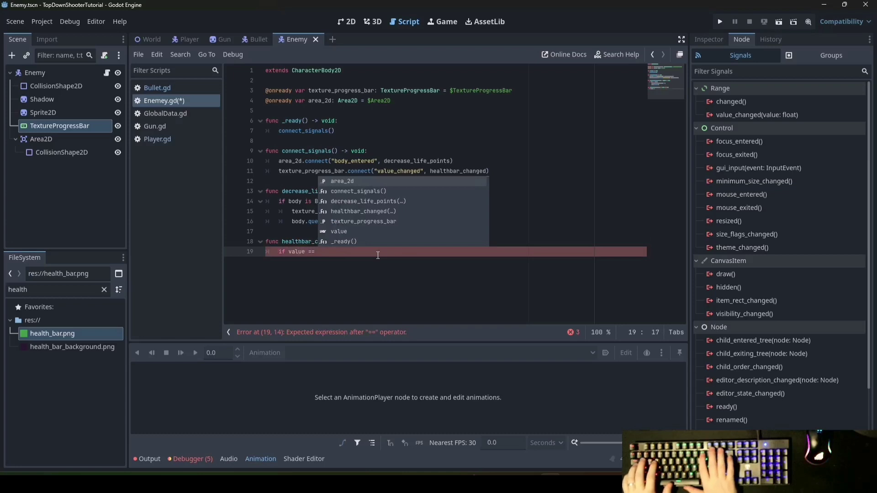
text(0:)
key(Return)
text(que)
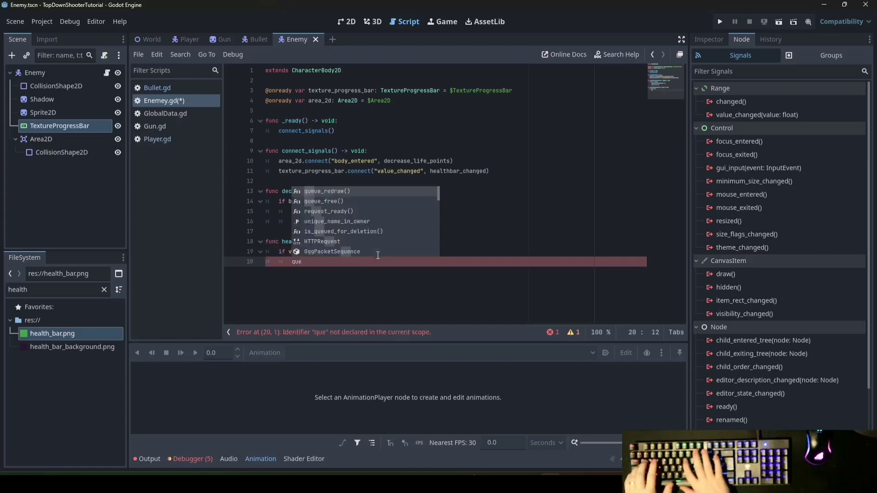
key(Return)
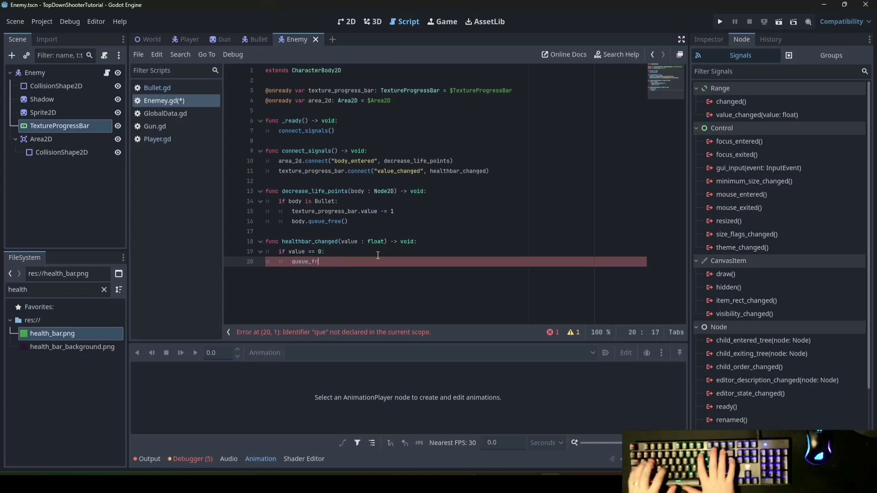
key(Return)
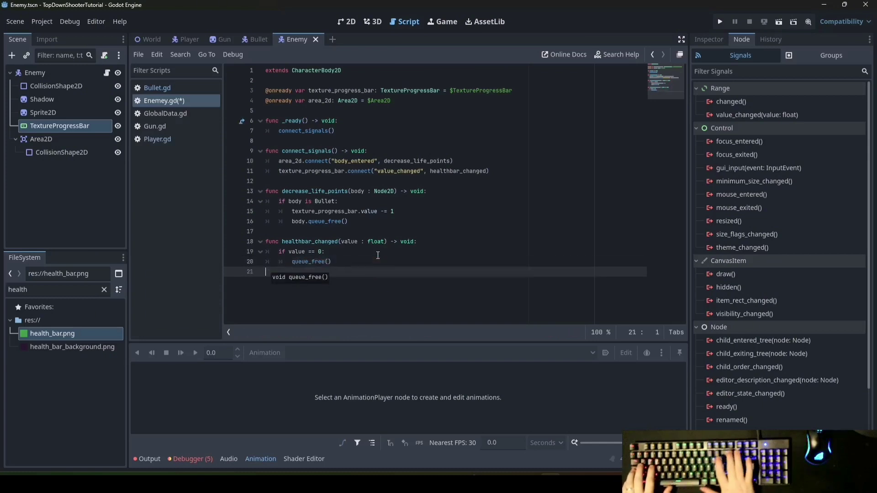
key(BackSpace)
key(BackSpace)
key(ctrl+s)
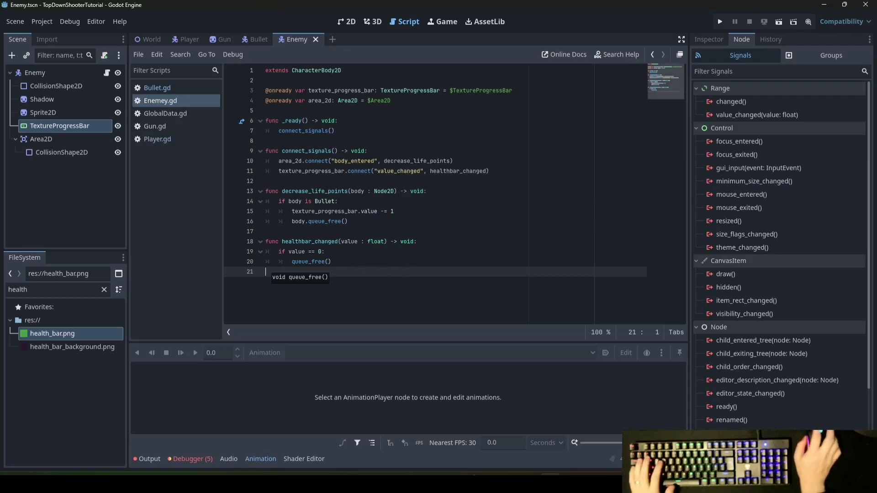
Show the World scene in 2D and clear the FileSystem filter to search 'enemy'.
mouse_move(52, 333)
mouse_down()
mouse_move(153, 40)
mouse_move(146, 37)
mouse_up()
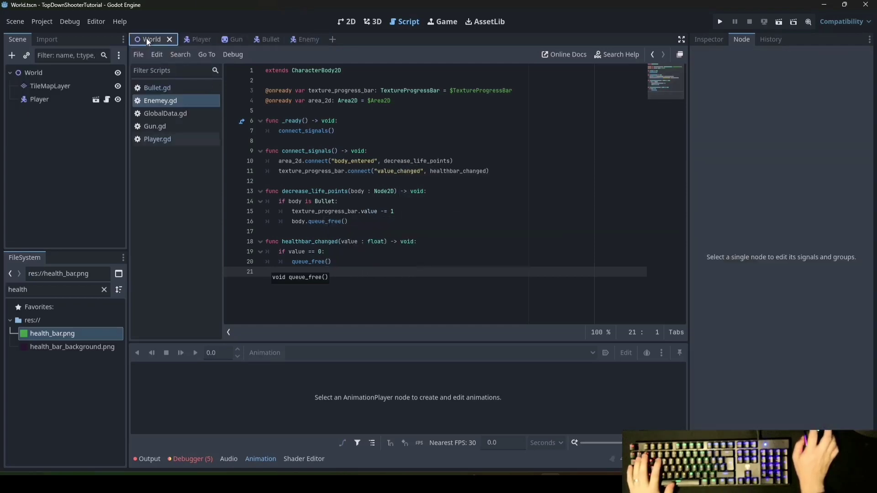
click(348, 21)
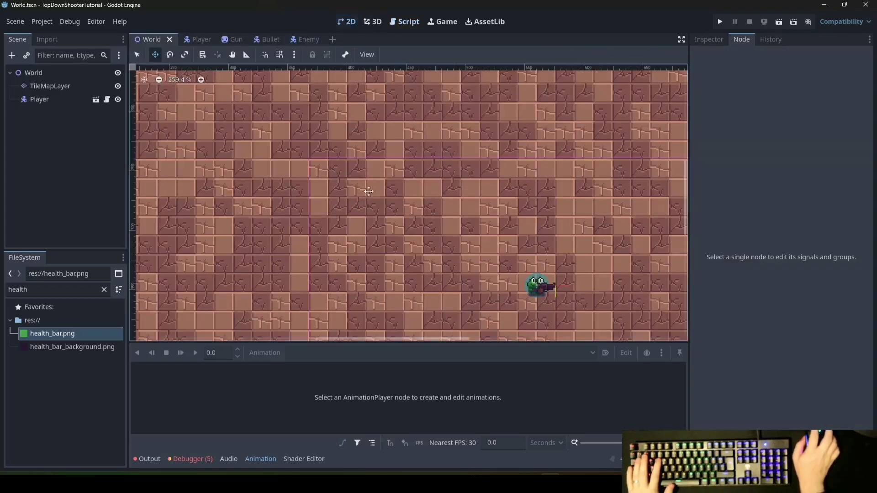
click(54, 289)
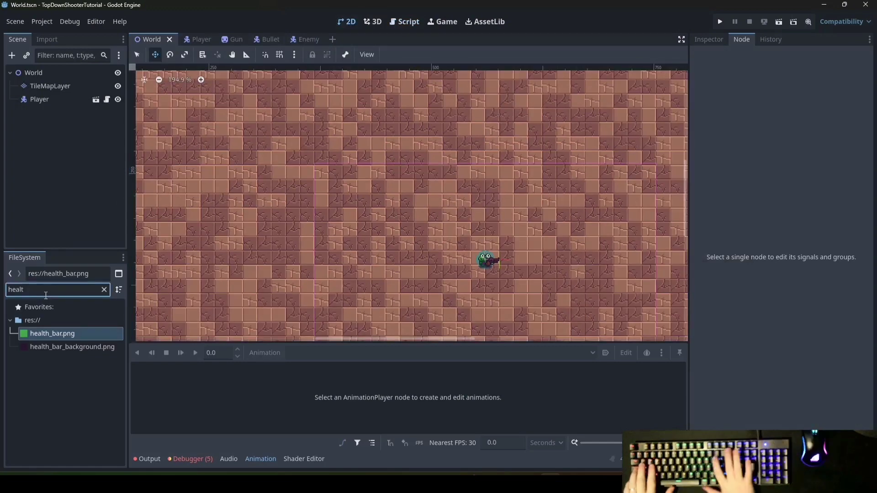
key(ctrl+a)
key(BackSpace)
text(enemy)
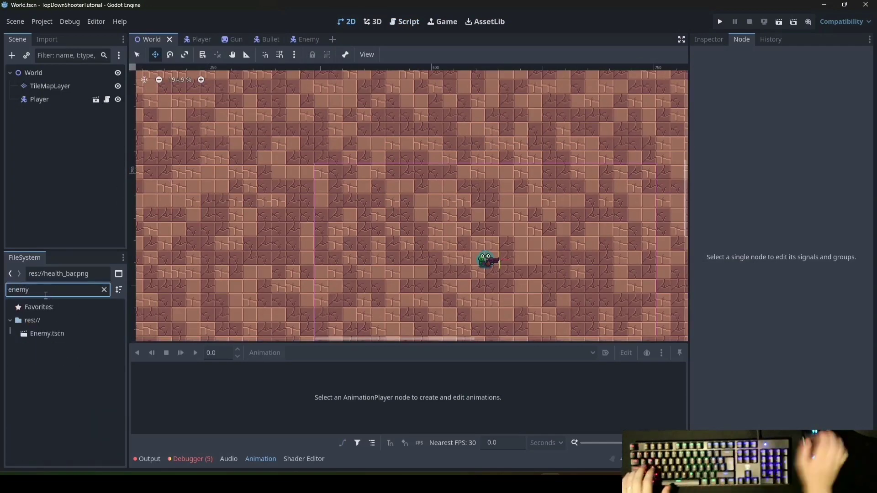
Drag Enemy.tscn in three times: above-left, below, and right of the player.
click(48, 338)
drag(42, 335, 452, 238)
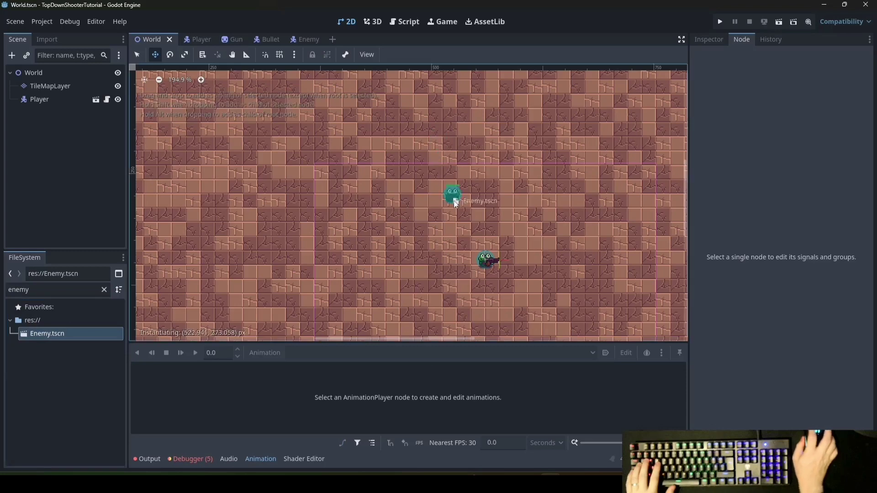
drag(28, 333, 463, 303)
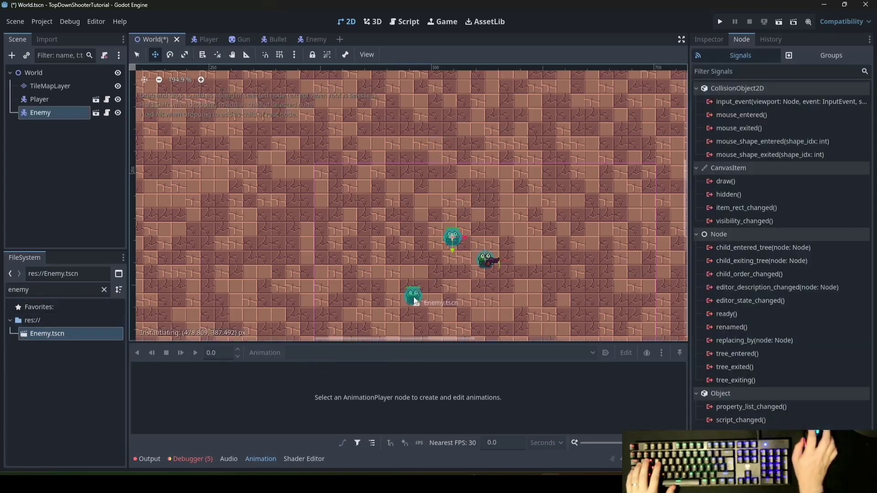
drag(71, 336, 536, 238)
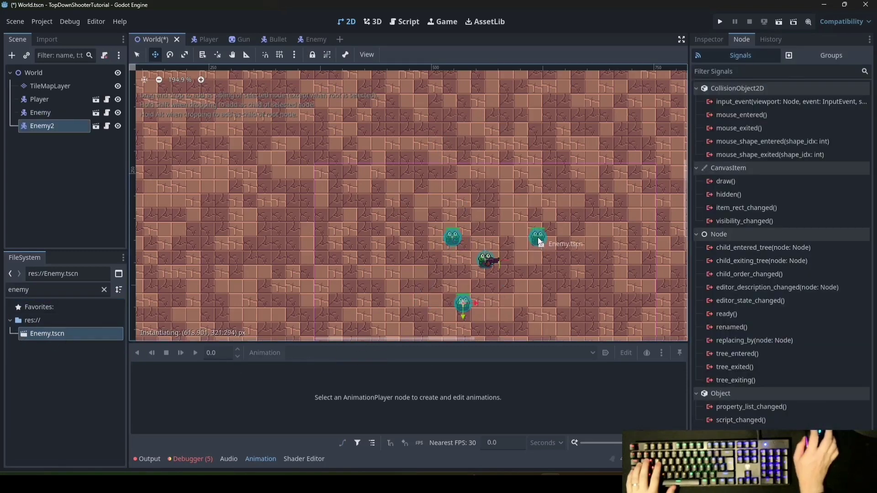
Run the game, fire a bullet at a frog, then stop it with F8.
click(73, 324)
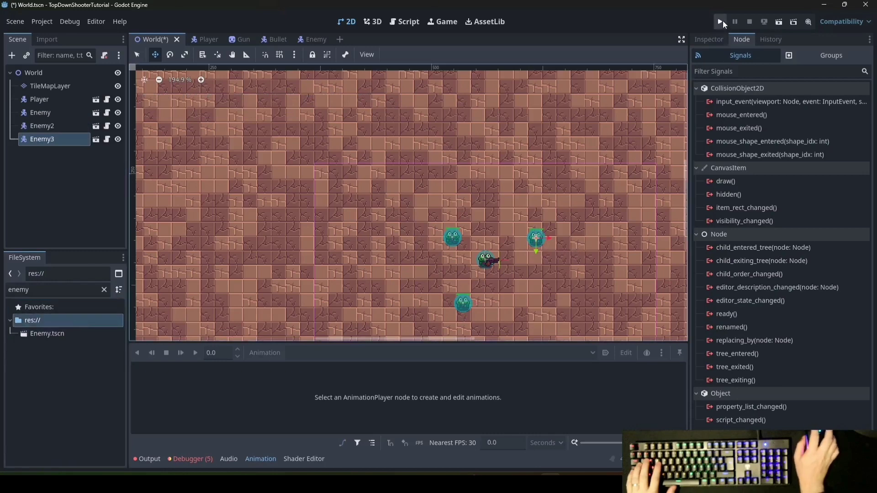
click(721, 23)
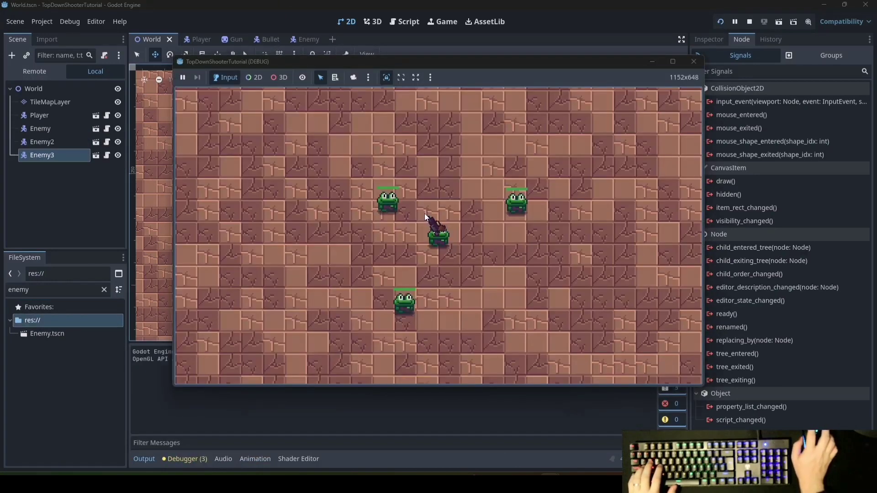
click(377, 206)
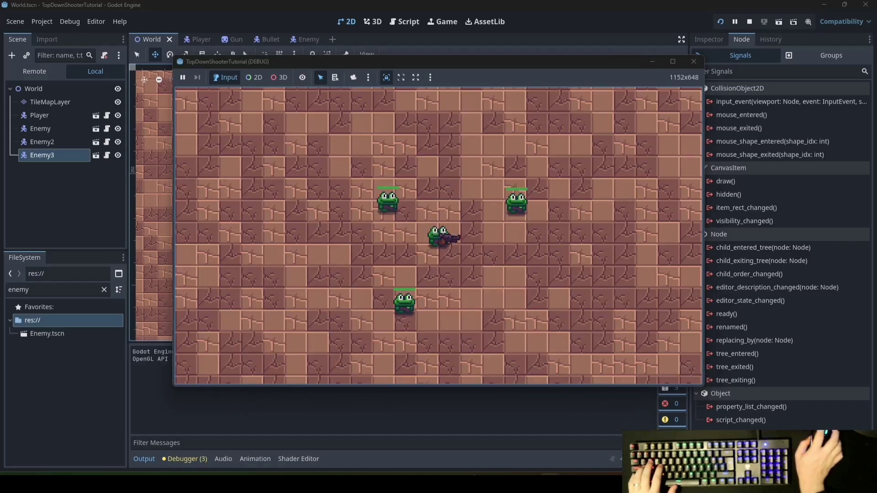
key(F8)
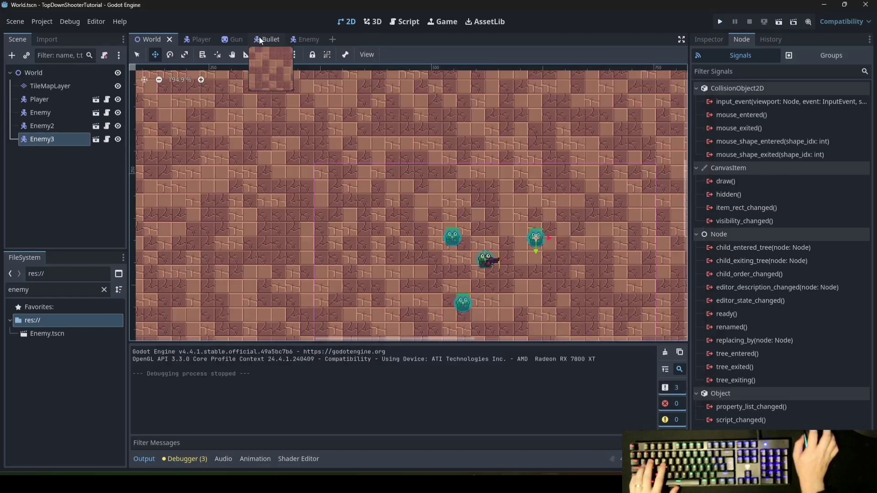
In the Bullet scene, select the Bullet root node and expand its collision properties in the Inspector.
click(265, 39)
click(712, 40)
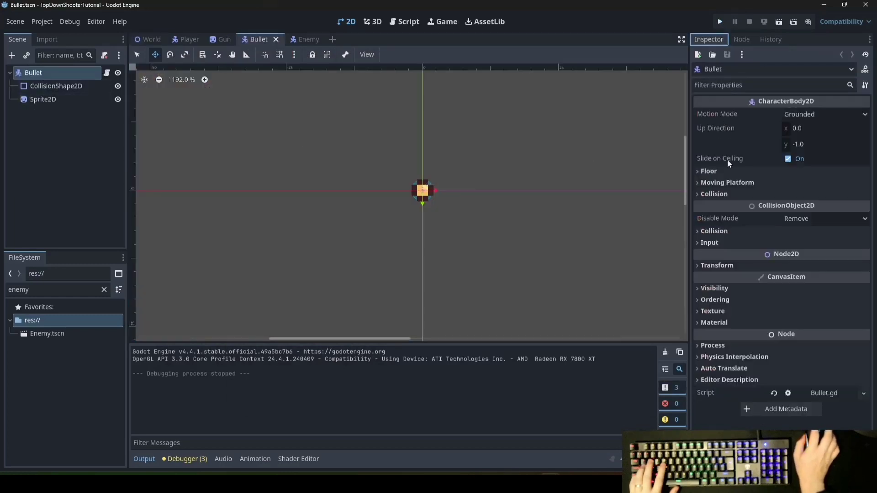
click(716, 195)
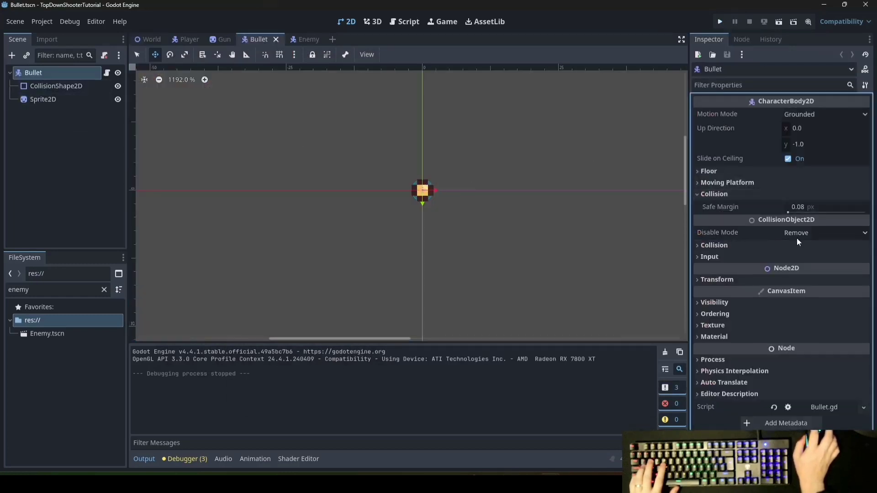
click(713, 197)
click(47, 86)
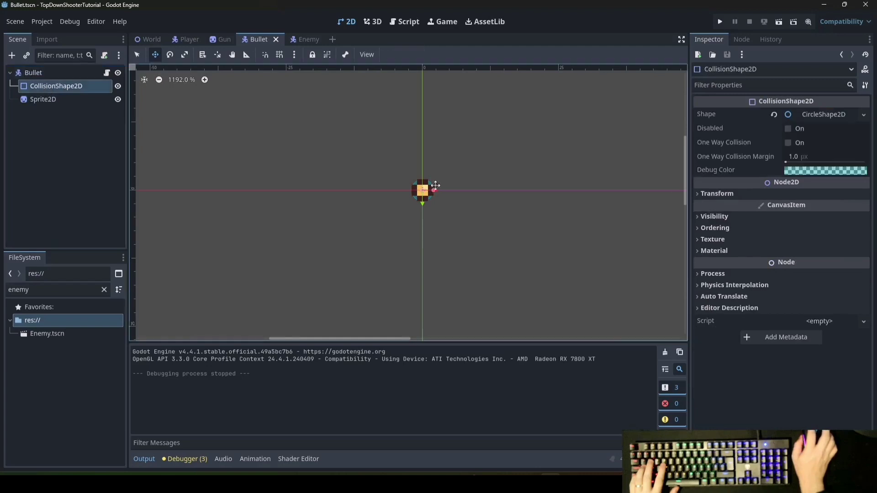
click(69, 74)
click(755, 196)
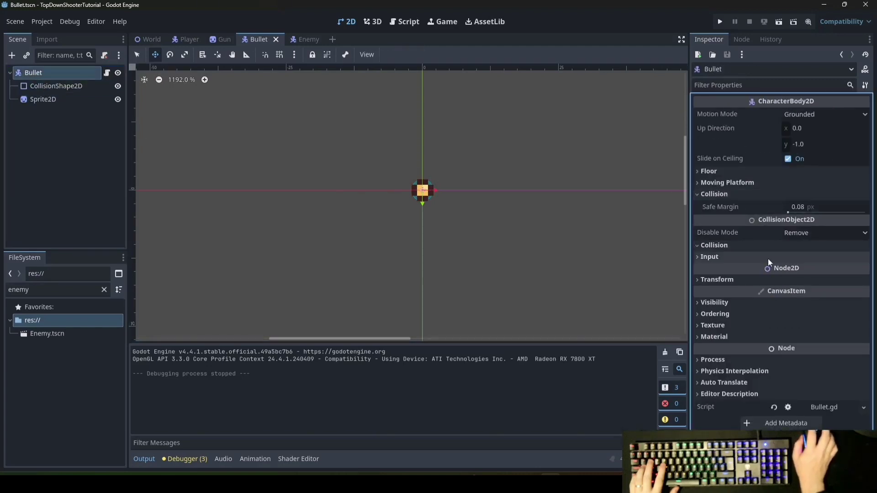
Move the bullet from collision layer 1 to layer 2 only, then save and run the game.
click(740, 244)
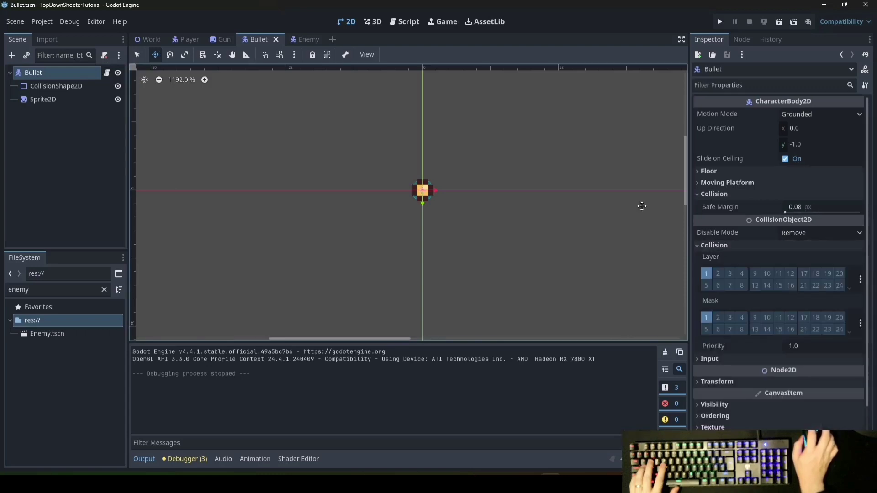
click(706, 273)
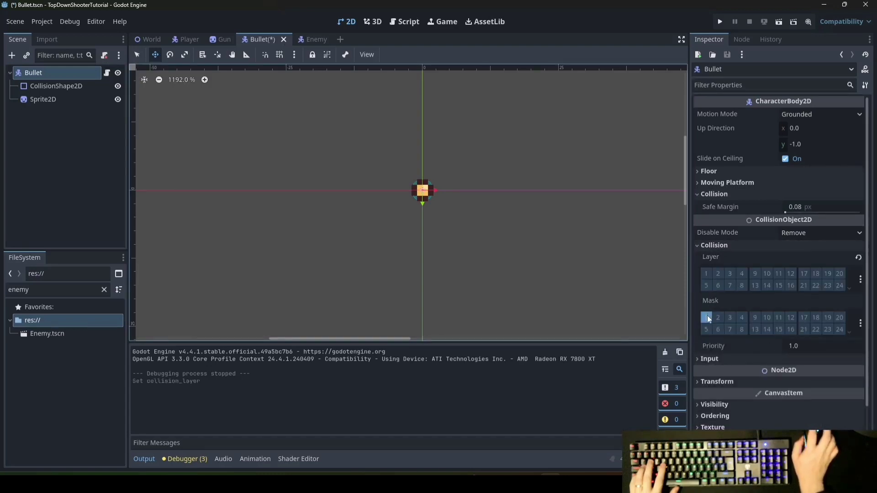
click(714, 275)
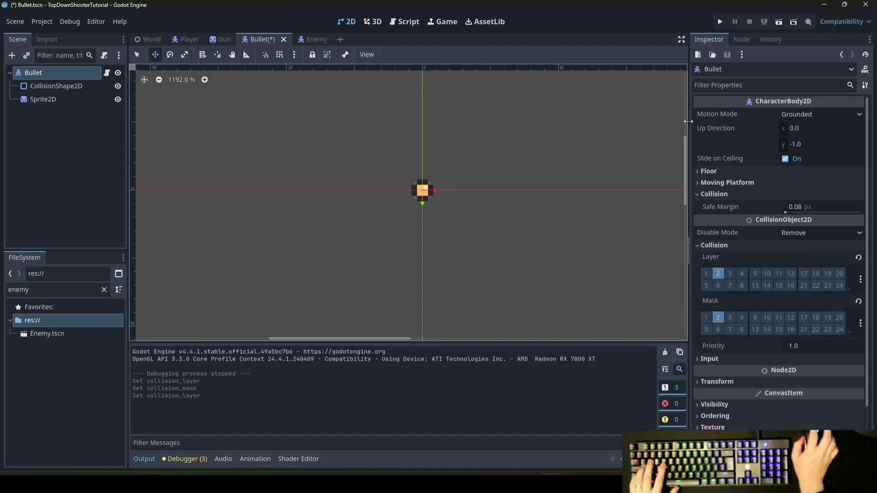
click(719, 21)
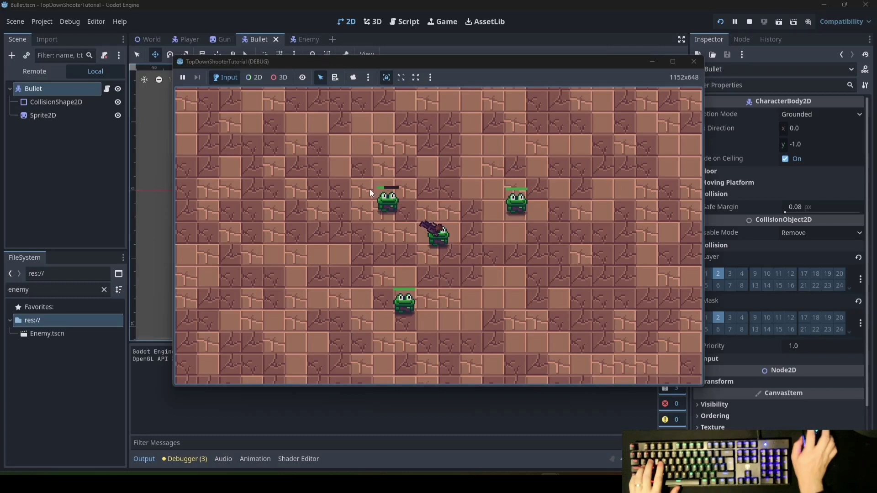
Shoot the lower frog, then move with S, W and A to destroy the remaining frogs.
click(385, 351)
click(545, 197)
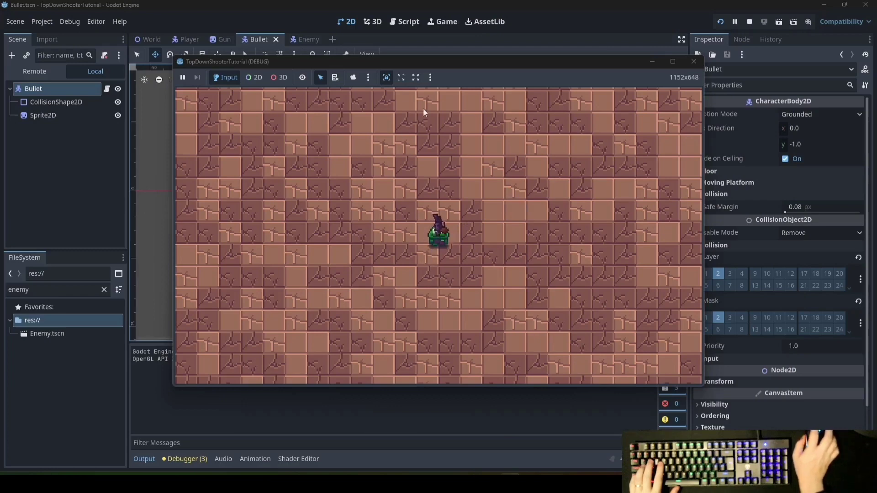
click(465, 75)
key(s)
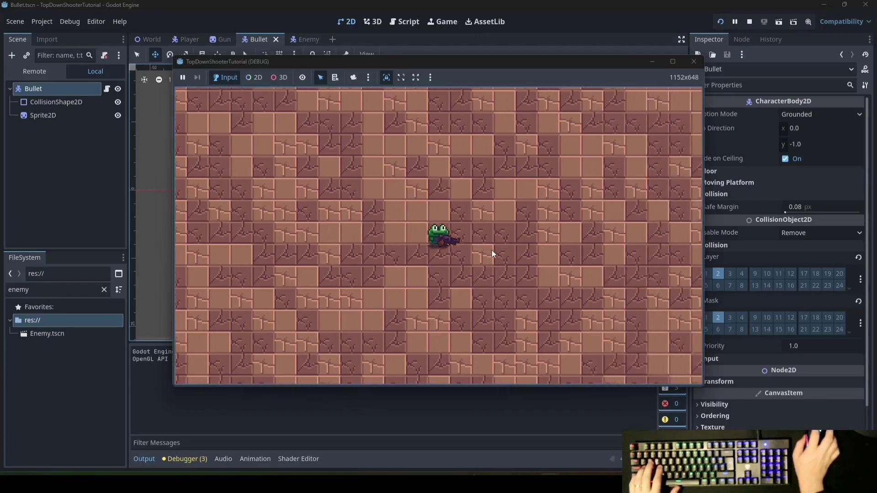
key(w)
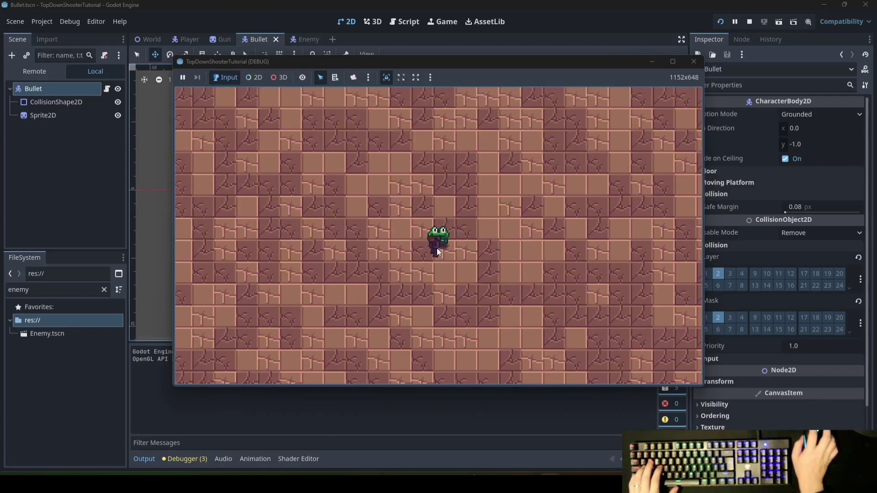
key(a)
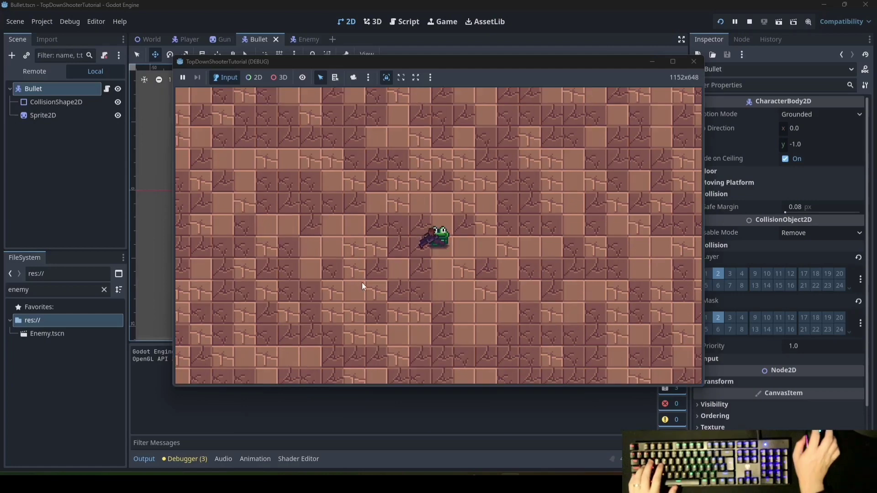
key(s)
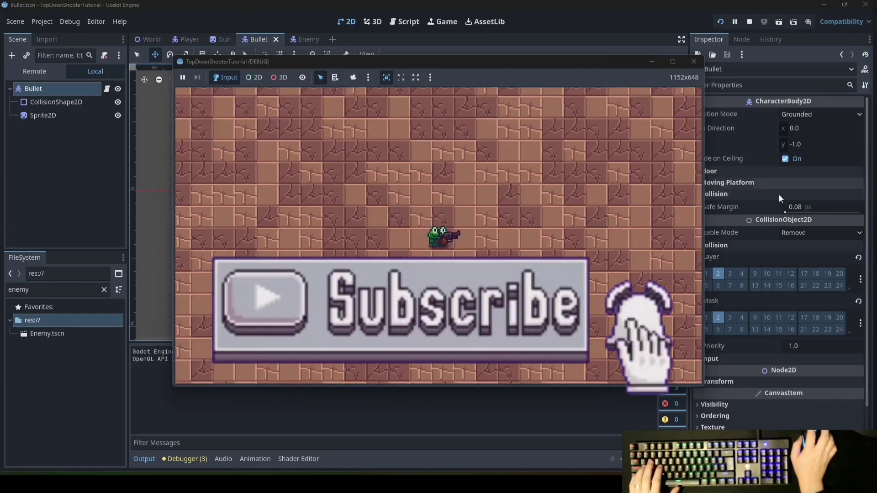